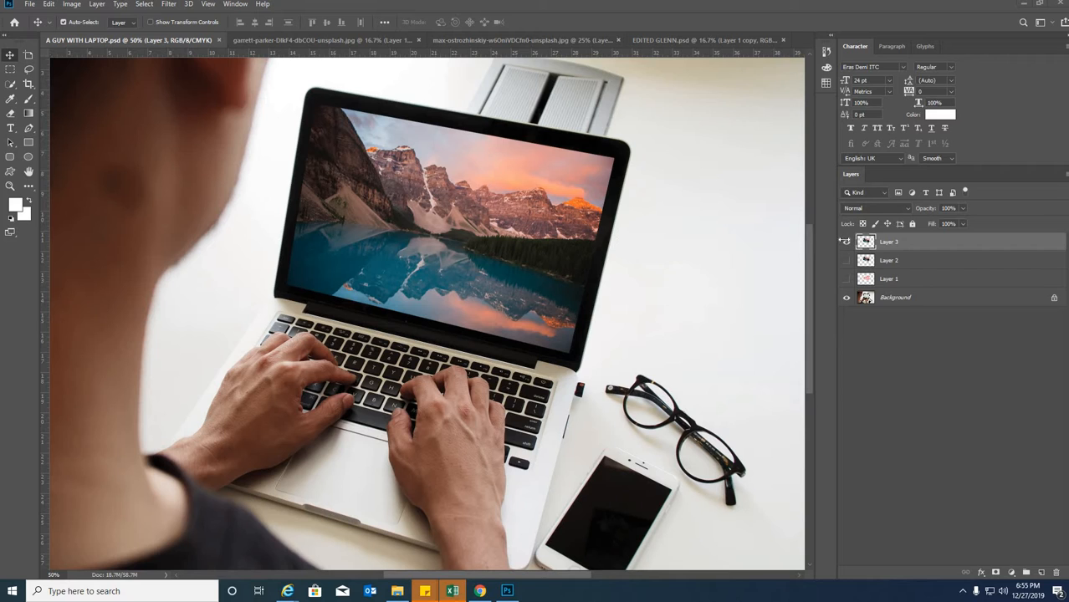
- Toggle Layer 3's visibility to compare the original laptop screen with the mountain lake replacement
left_click(845, 243)
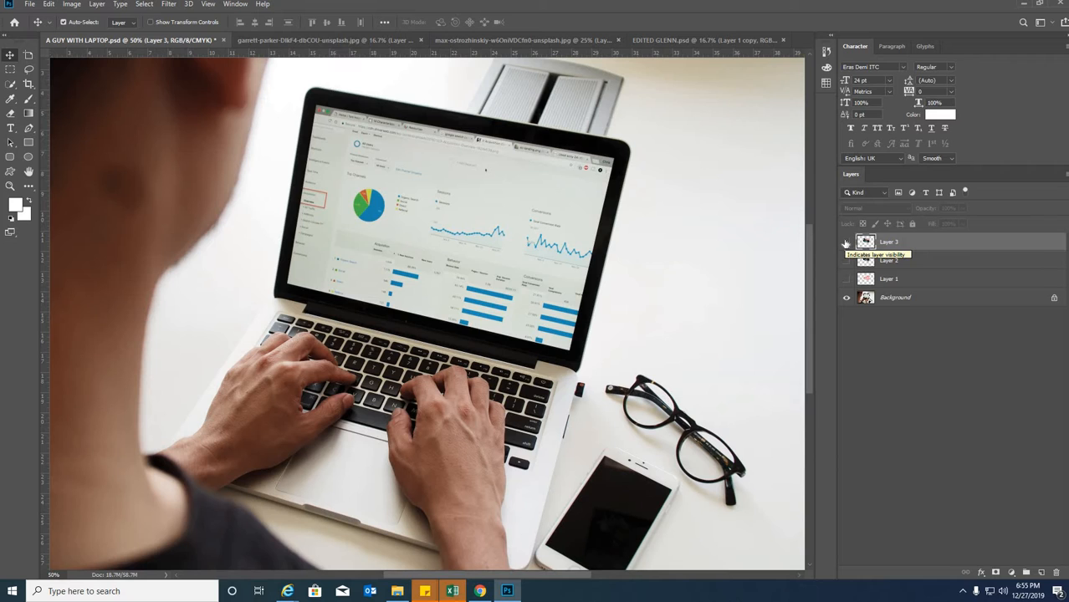
left_click(845, 243)
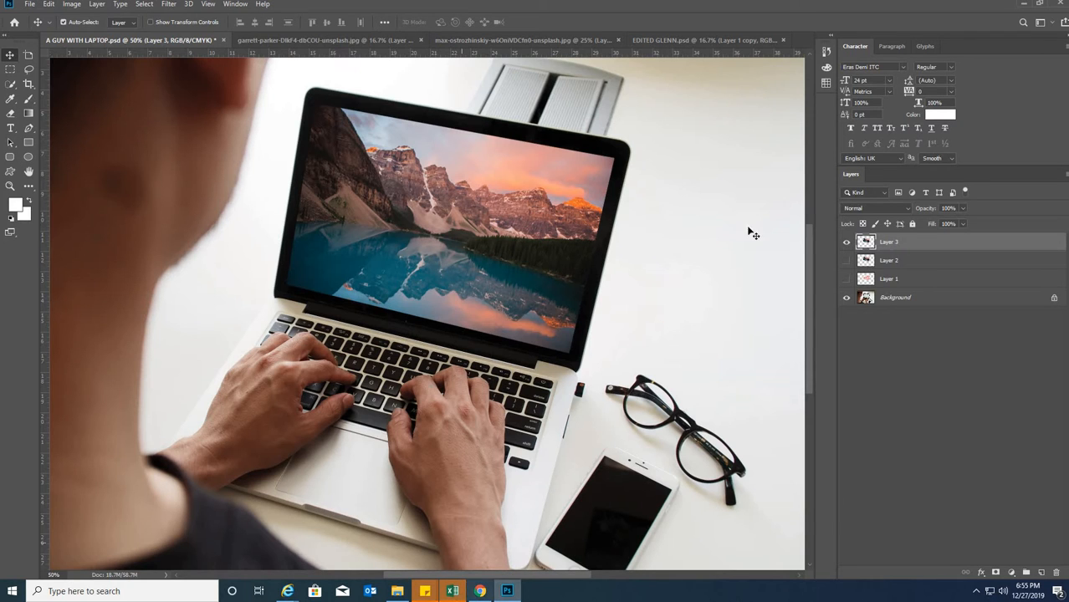
left_click(846, 245)
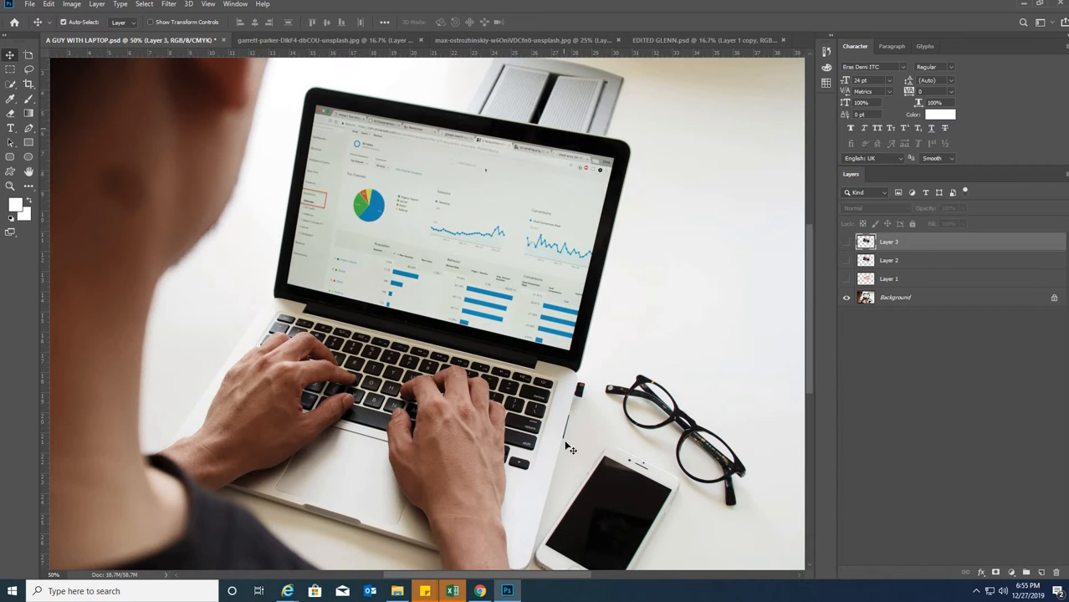
left_click(846, 244)
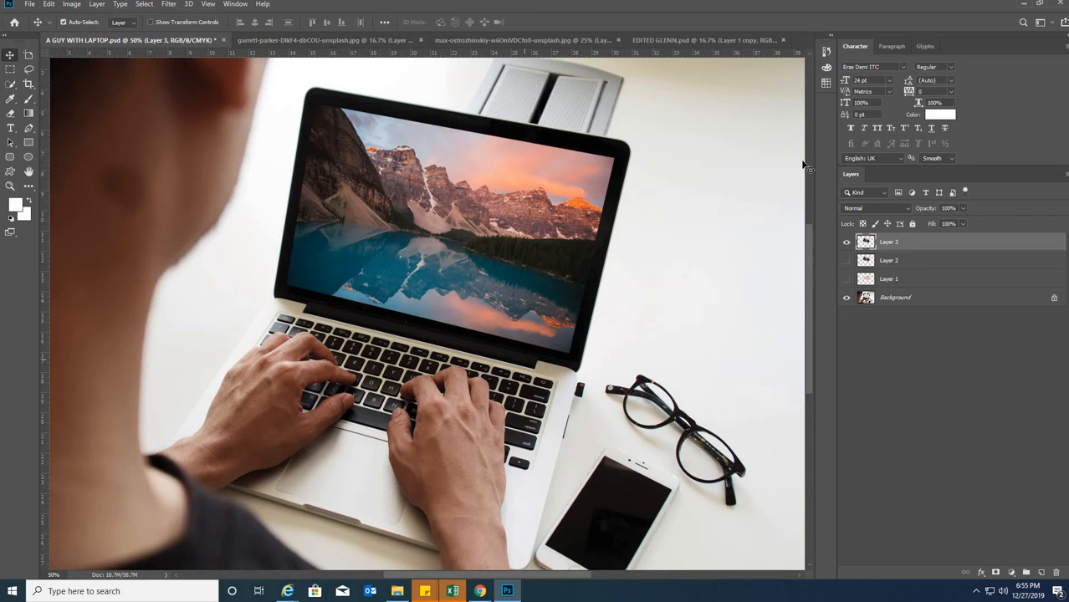
- Switch to Chrome and view the mountain reflection photo on its Unsplash page
left_click(479, 590)
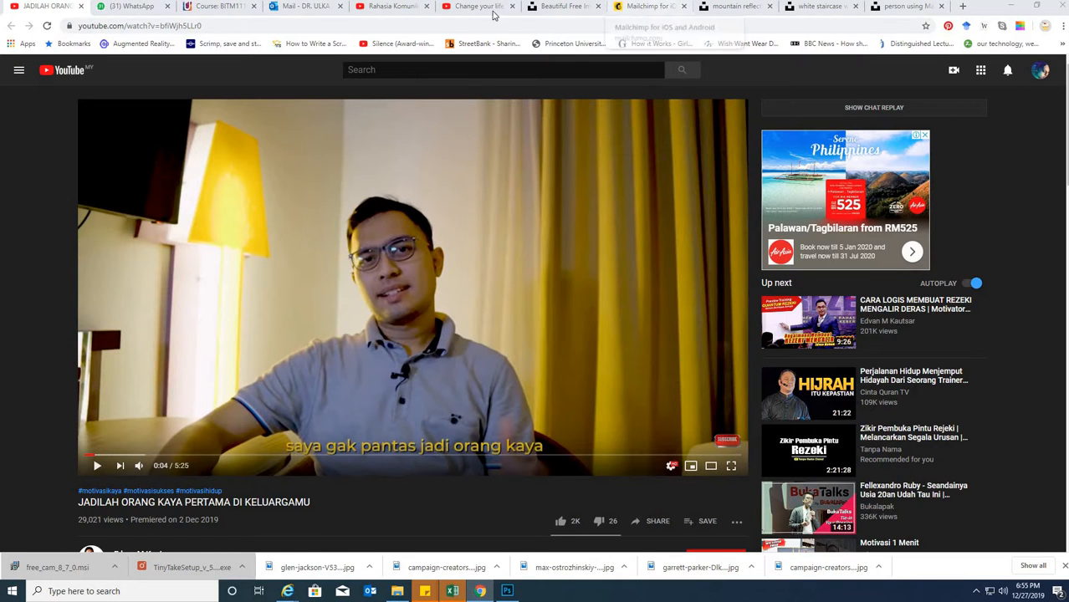
left_click(812, 7)
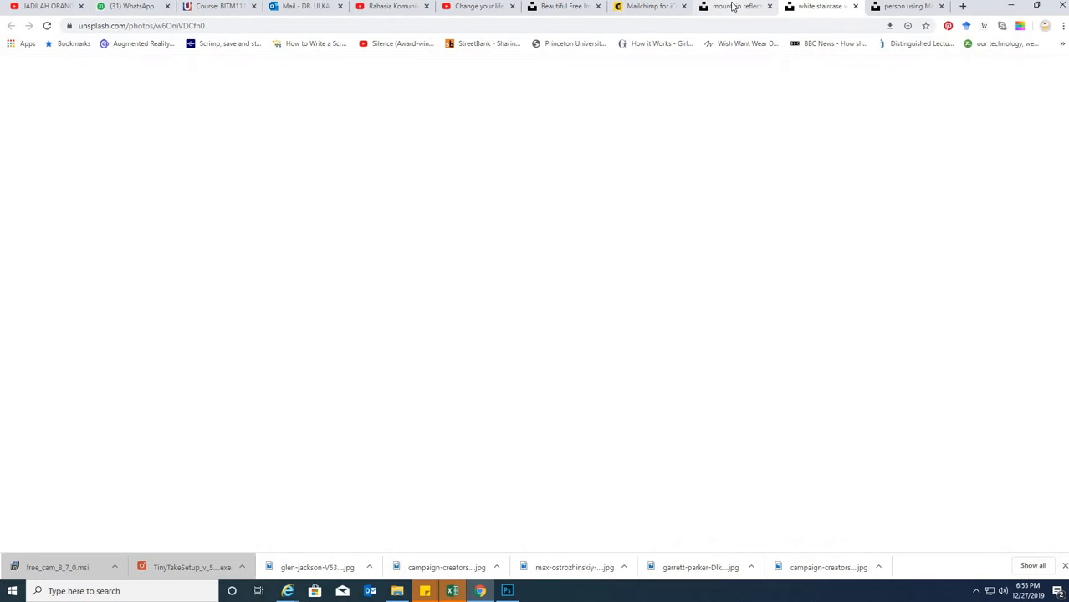
left_click(730, 6)
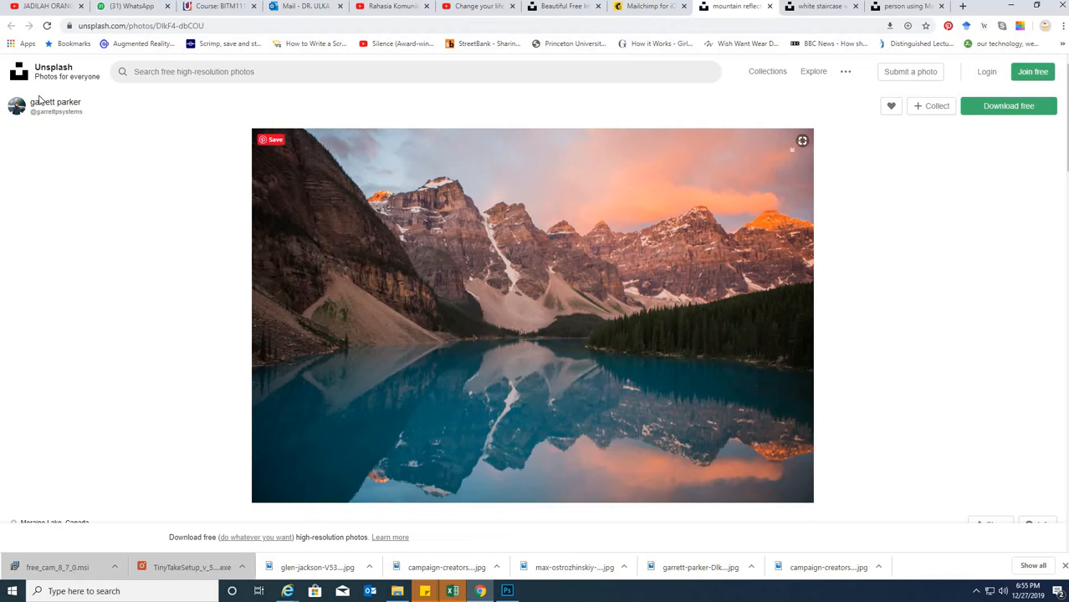
- Browse the Unsplash home page's photo feed and return to its main search field
left_click(561, 7)
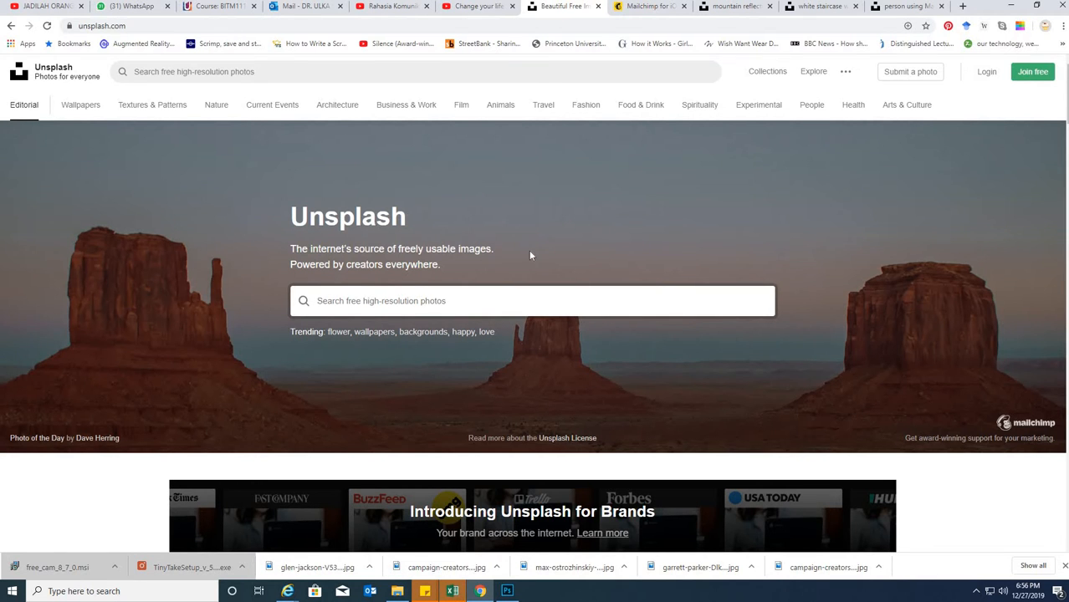
scroll(529, 255, "down", 9)
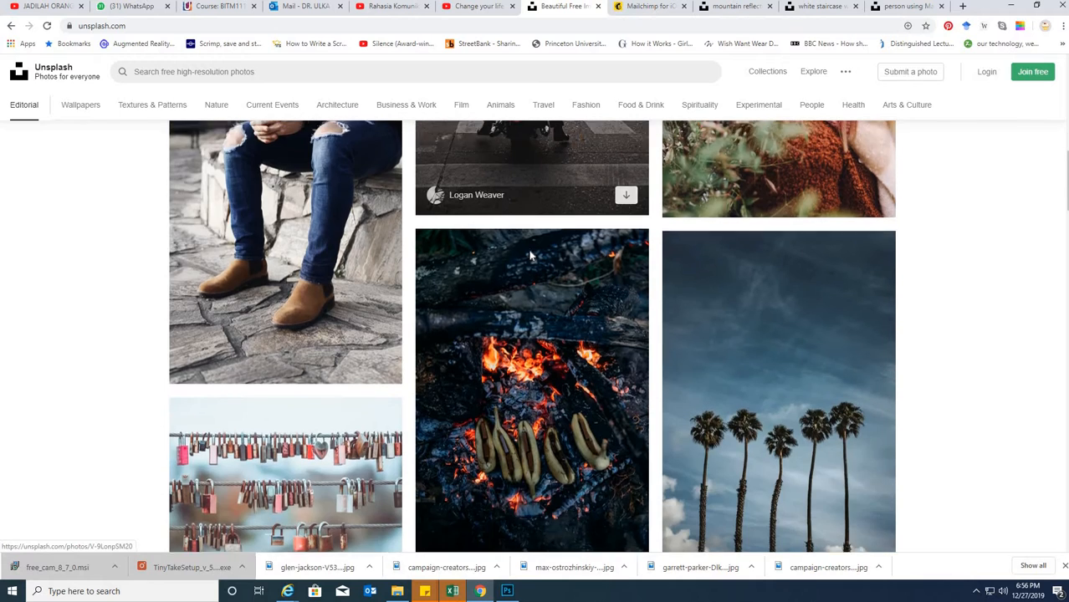
scroll(529, 255, "down", 2)
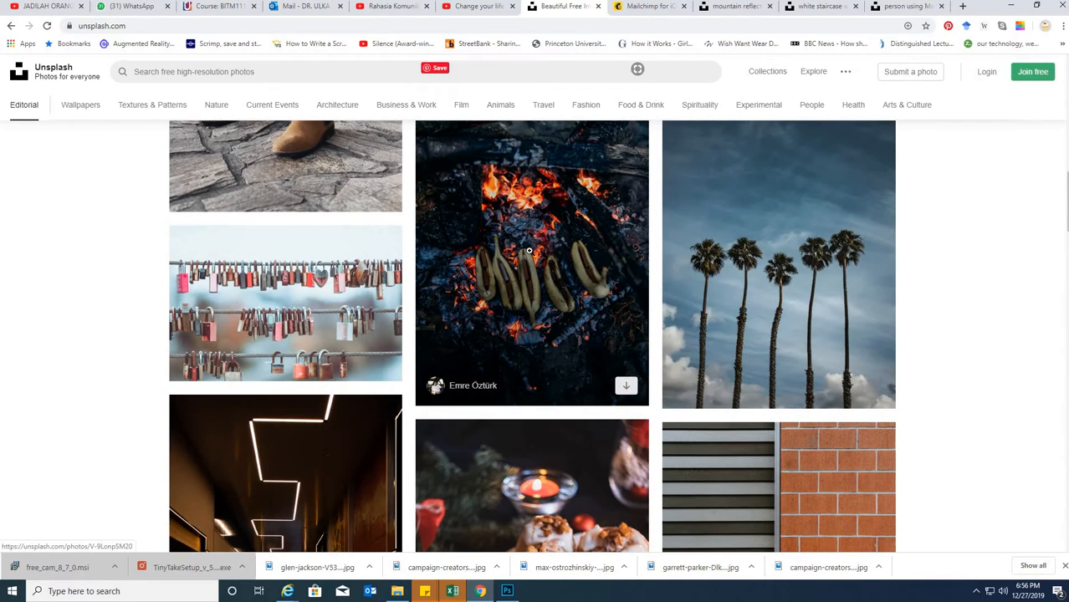
scroll(530, 251, "down", 2)
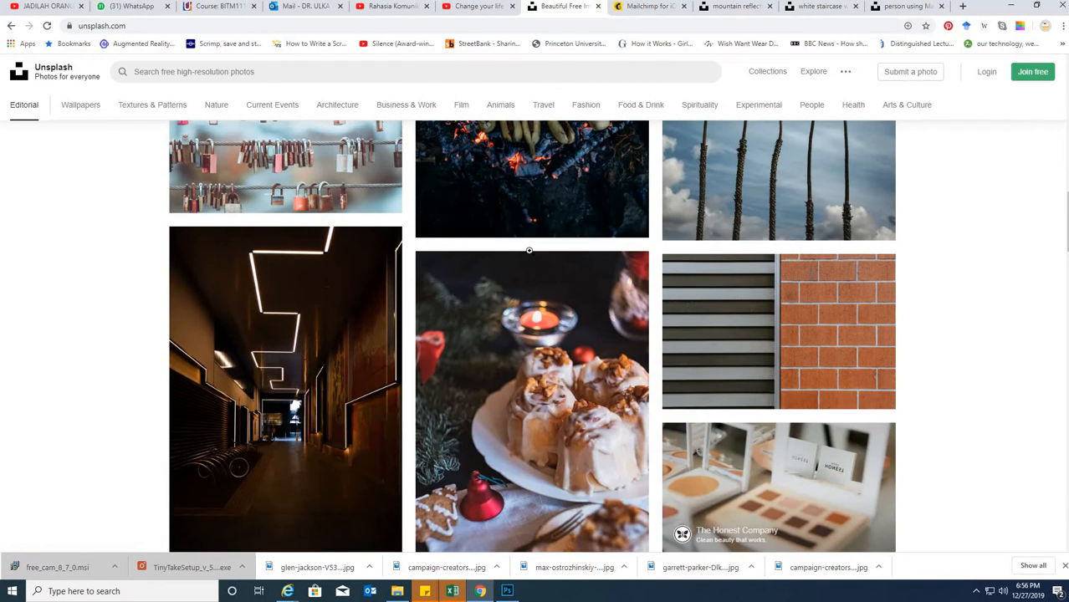
scroll(900, 233, "down", 3)
scroll(900, 233, "up", 8)
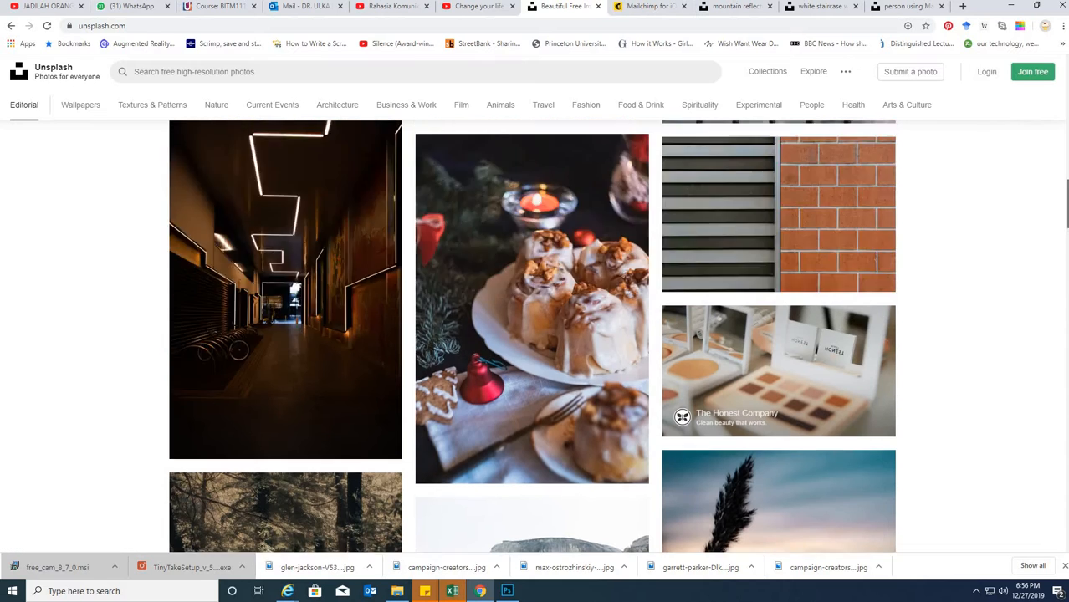
scroll(901, 233, "up", 4)
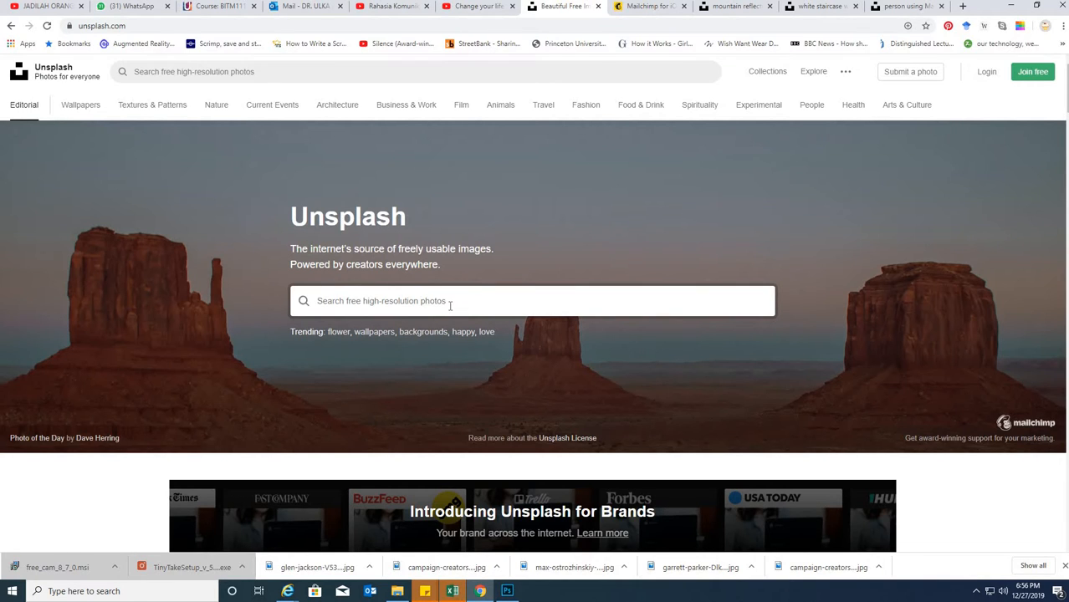
left_click(450, 306)
- Switch back to Photoshop and hide Layer 3 in the laptop document
left_click(506, 592)
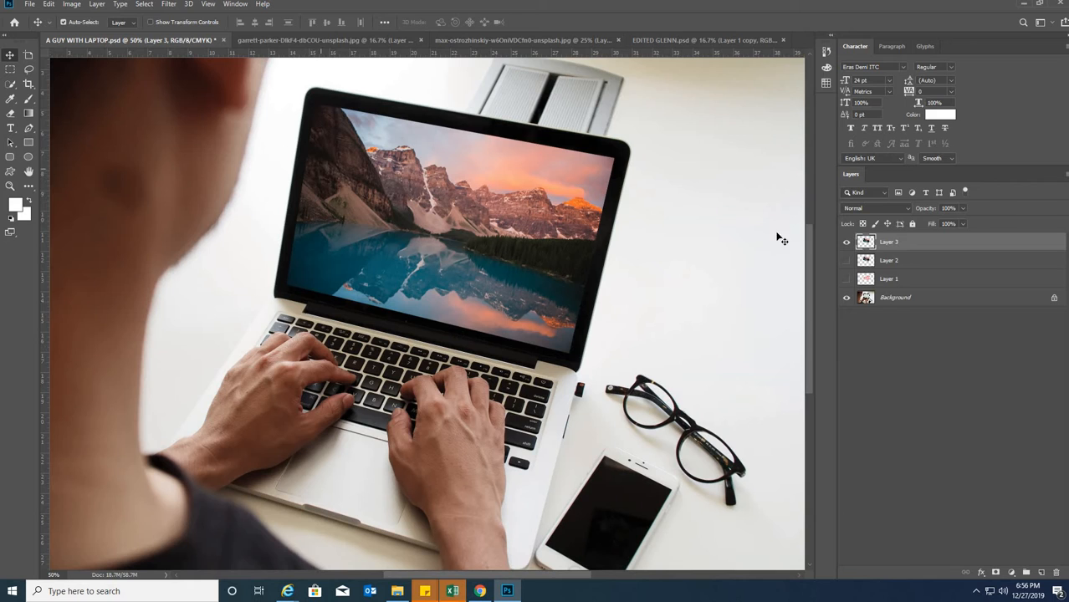
left_click(845, 242)
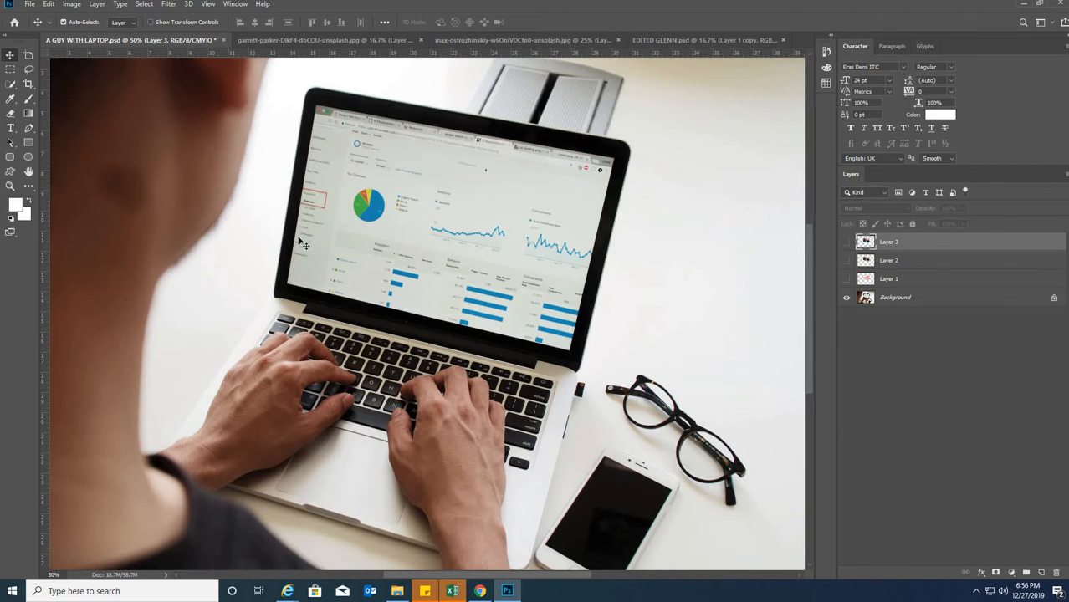
- In the mountain lake document, hide Layer 1 and duplicate the Background layer
left_click(306, 42)
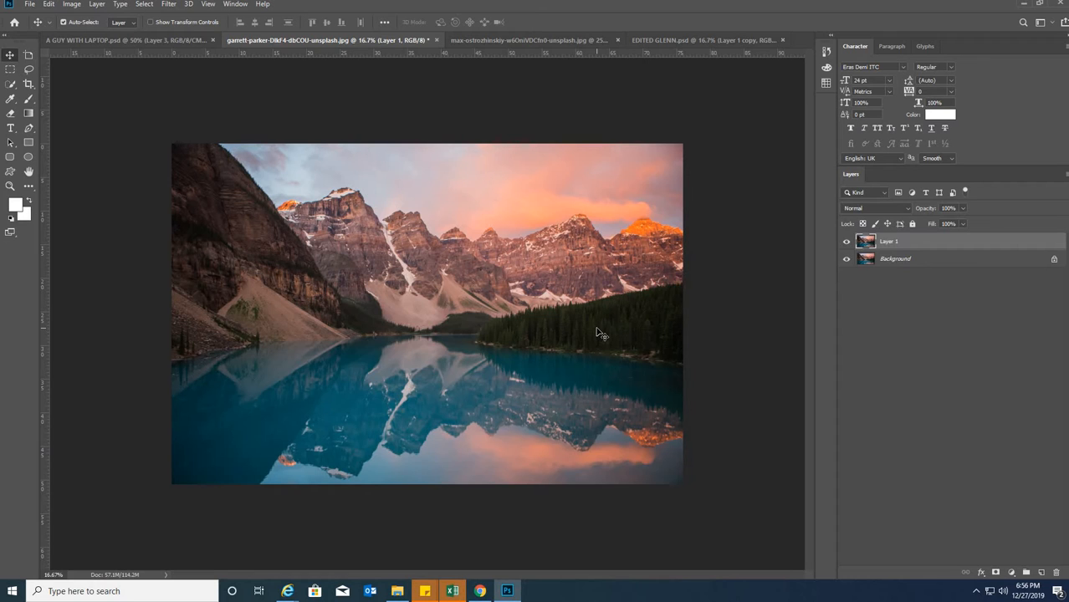
left_click(847, 245)
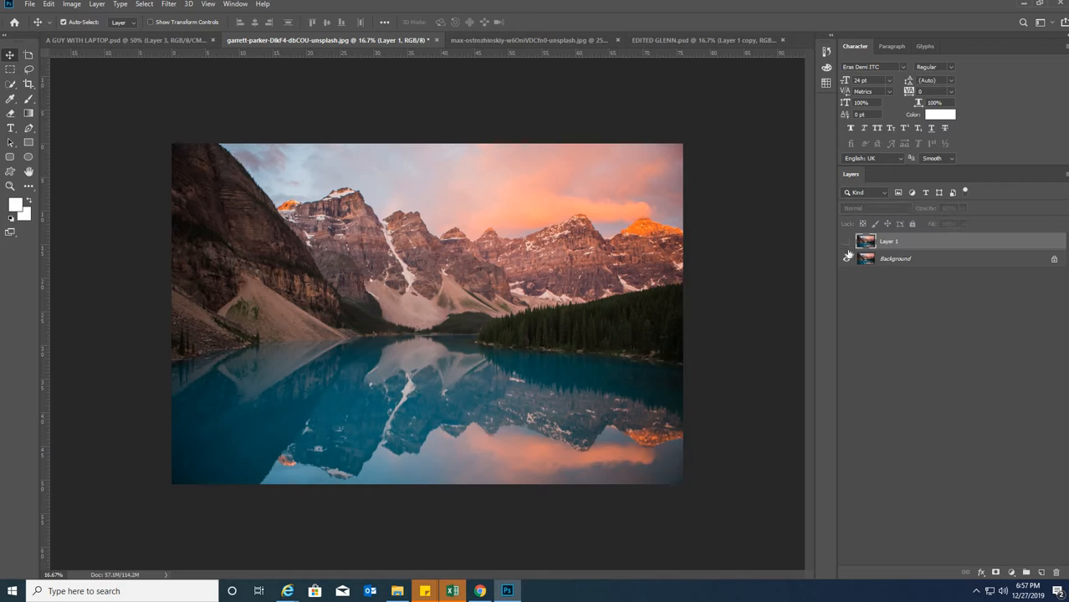
left_click(895, 260)
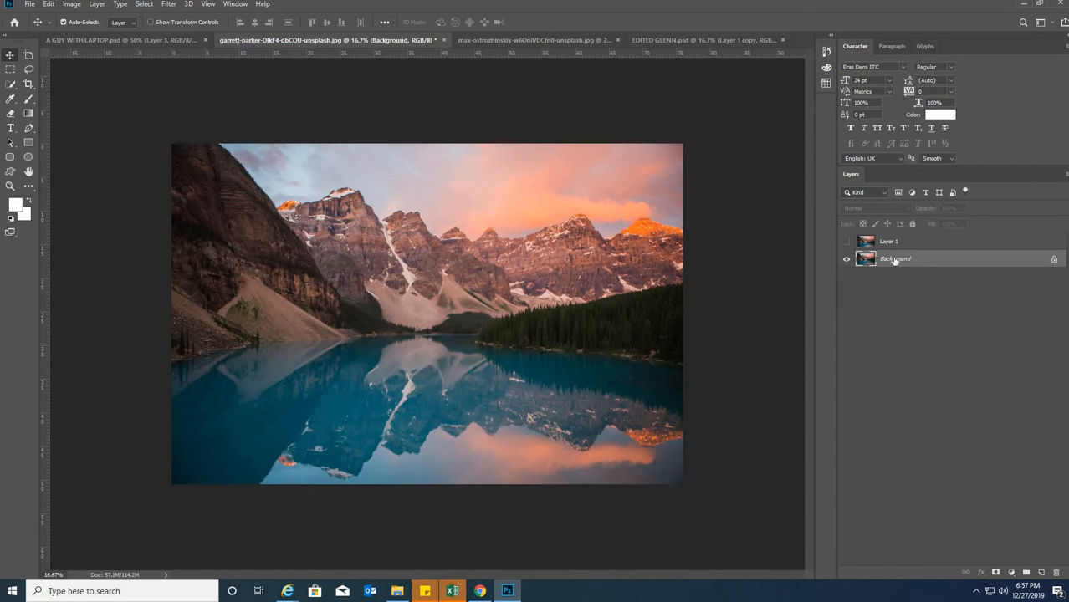
key("ctrl+j")
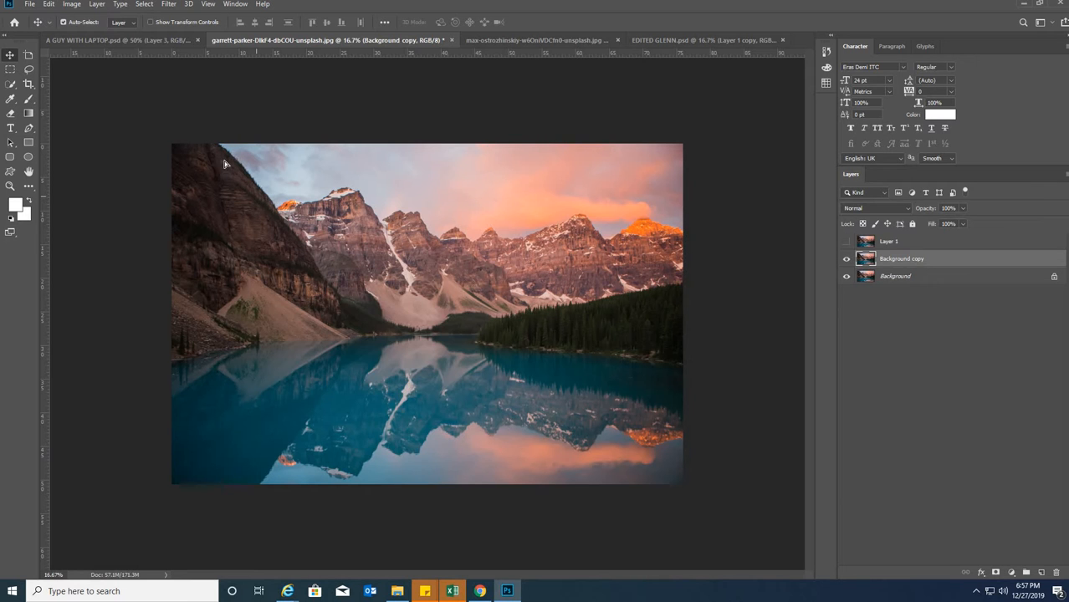
- Move the Background copy layer from the mountain lake document into A GUY WITH LAPTOP.psd
left_click_drag(346, 219, 272, 167)
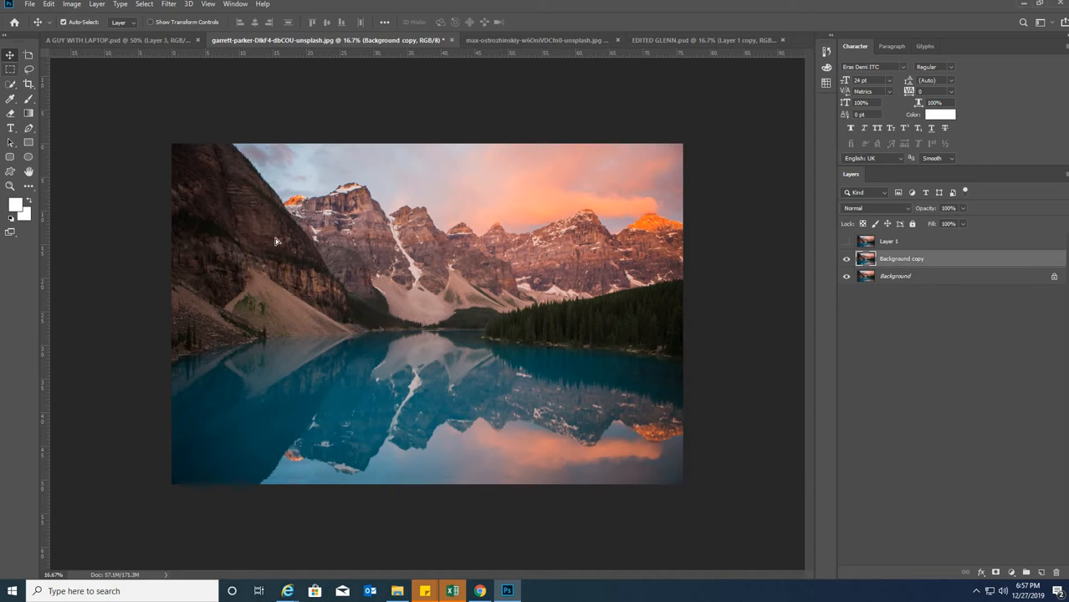
left_click_drag(271, 232, 579, 402)
left_click_drag(316, 284, 404, 329)
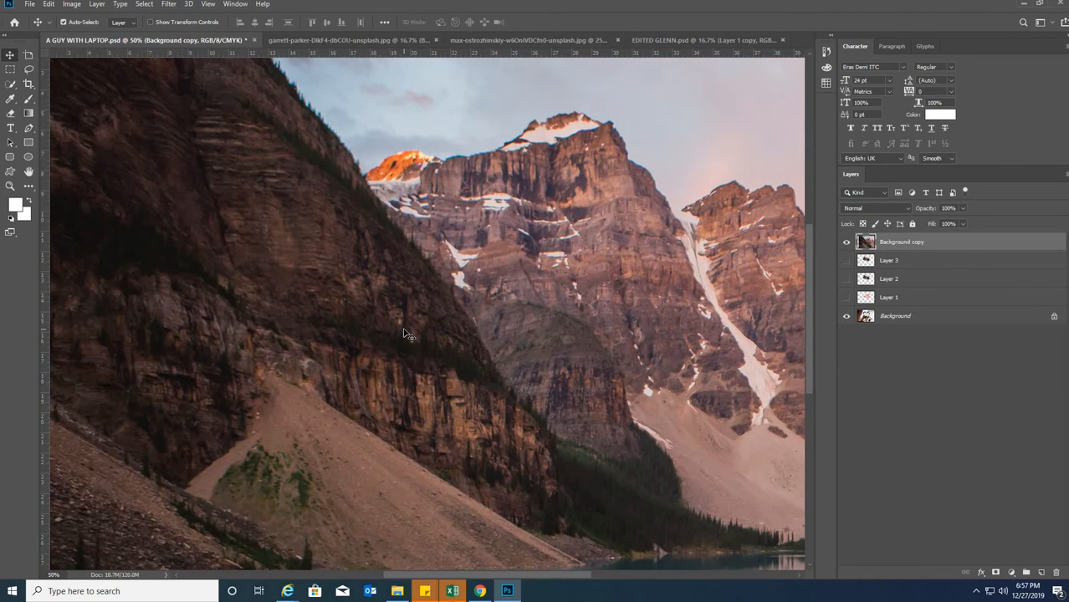
- Free-transform the mountain photo to about 22.7% width and 15.6% height and place it over the laptop screen
key("ctrl+t")
left_click_drag(260, 199, 521, 355)
left_click_drag(308, 136, 531, 354)
left_click_drag(612, 474, 189, 248)
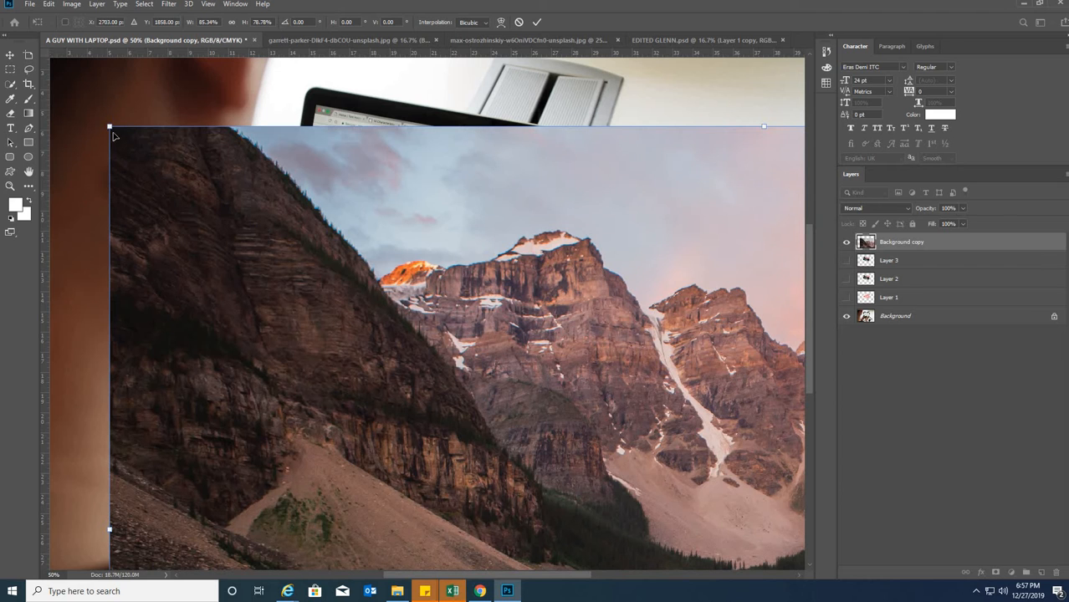
left_click_drag(108, 127, 586, 490)
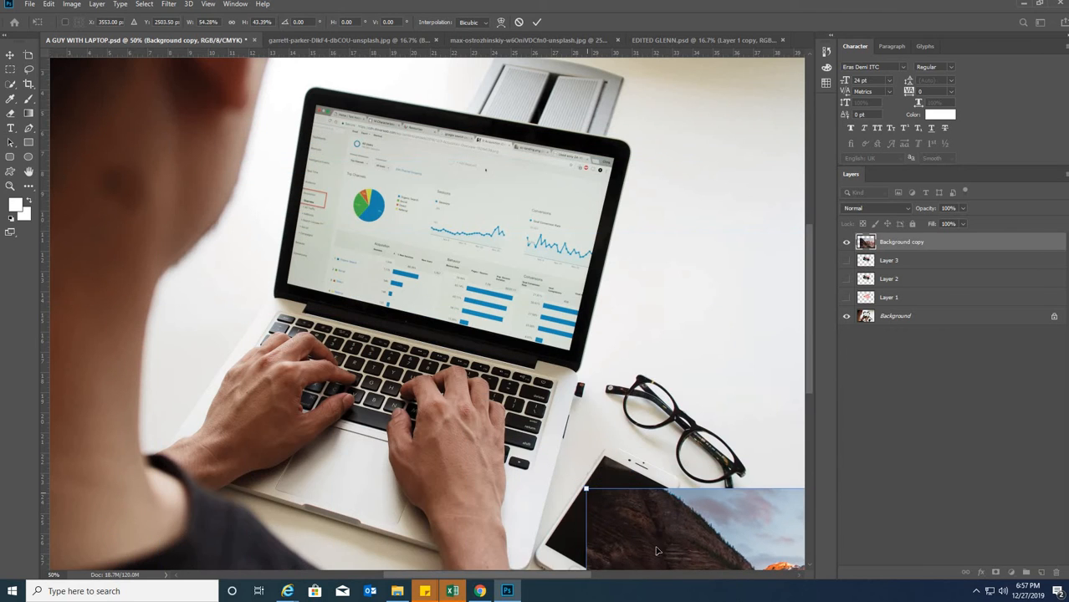
left_click_drag(655, 547, 214, 274)
left_click_drag(143, 218, 629, 499)
left_click_drag(679, 534, 344, 141)
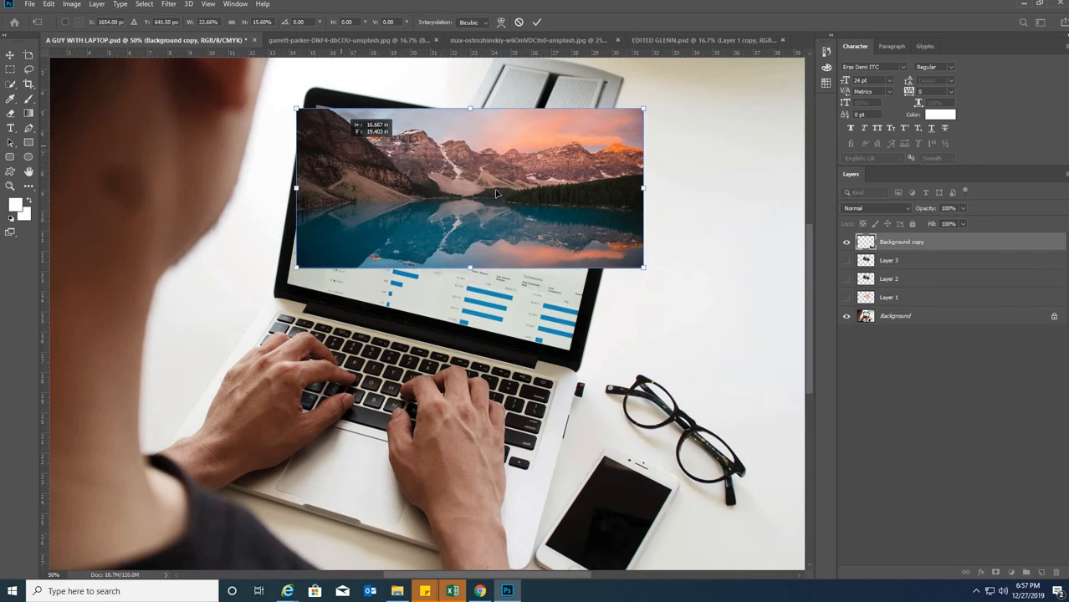
left_click_drag(505, 241, 464, 294)
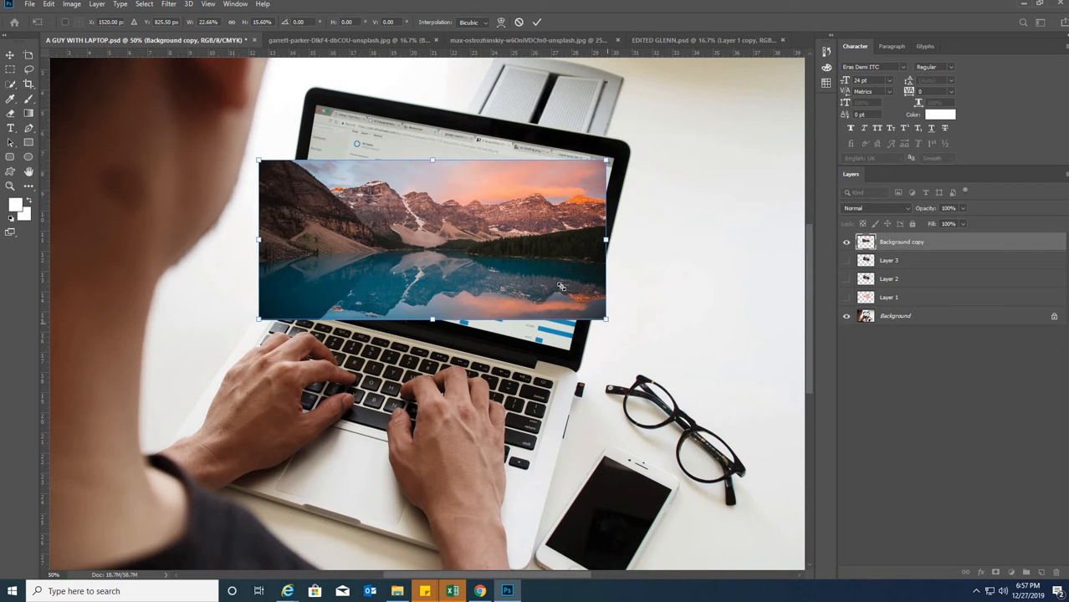
- Scale the mountain photo to about 16.9% by 9%, rotate it about 9.65° to follow the laptop screen's tilt, and apply the transform
left_click_drag(602, 319, 551, 333)
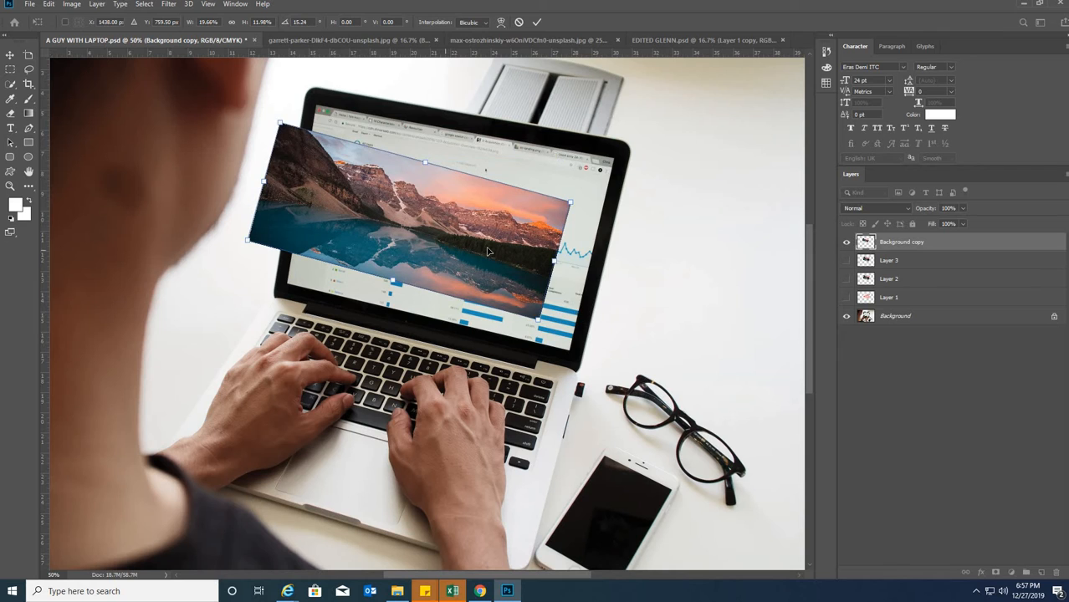
left_click_drag(449, 249, 491, 243)
left_click_drag(580, 313, 546, 273)
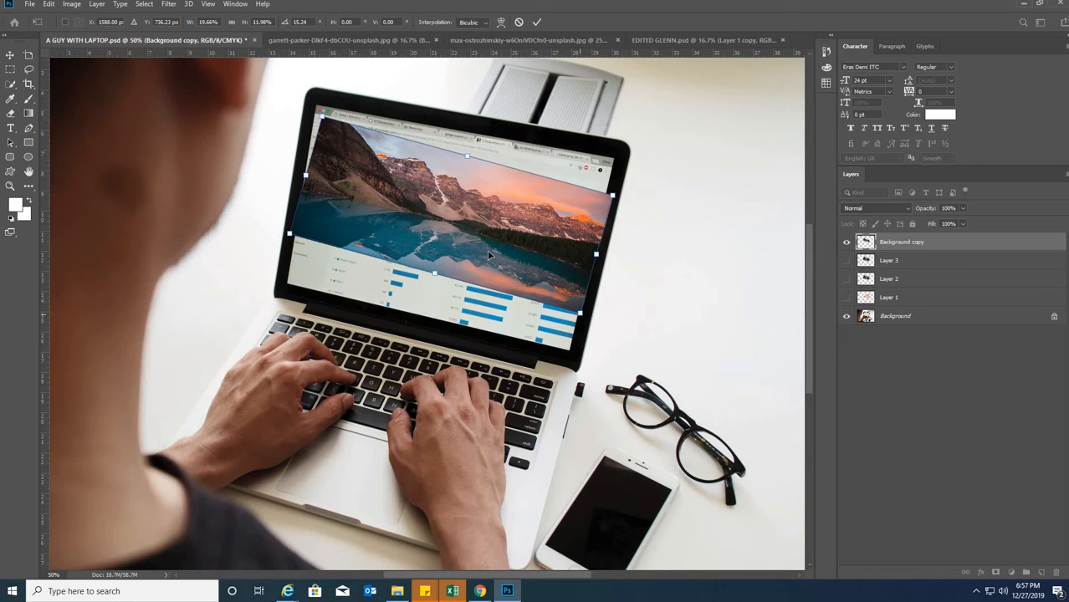
left_click_drag(468, 253, 480, 271)
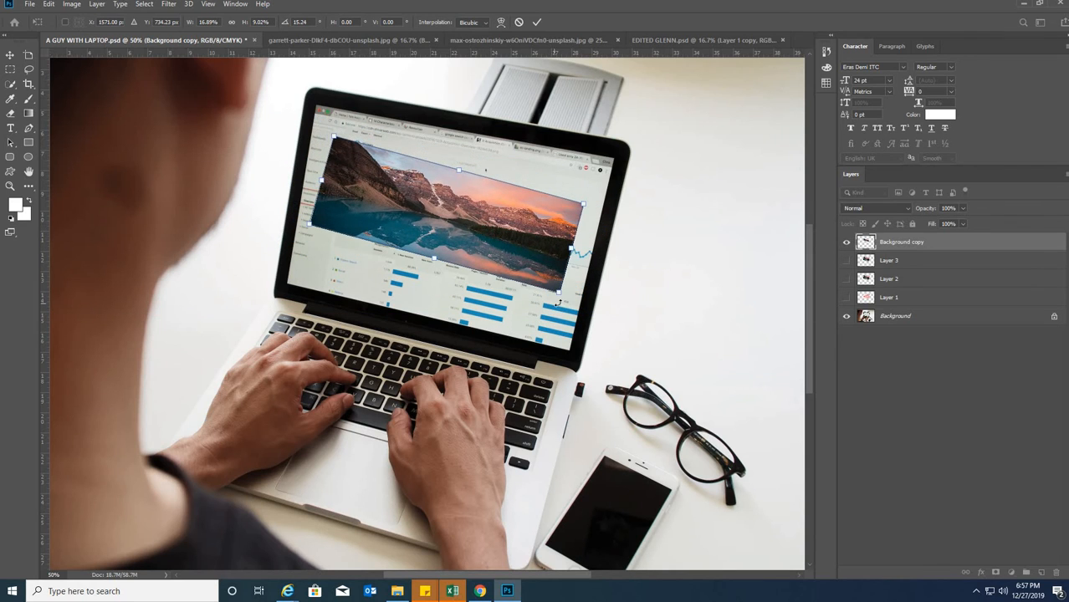
left_click_drag(573, 296, 587, 285)
left_click_drag(502, 241, 482, 223)
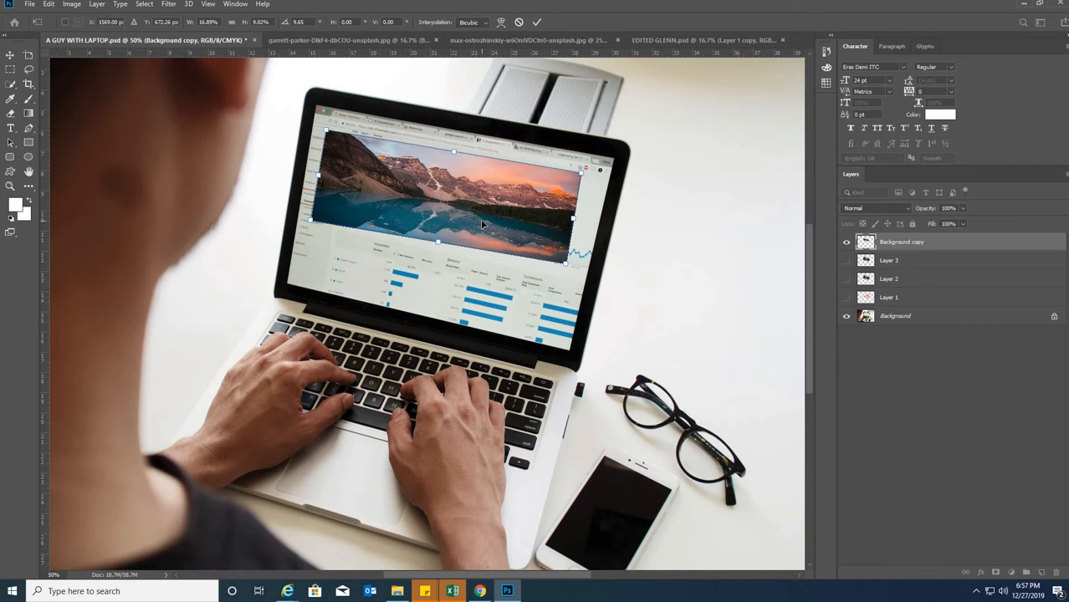
key("Return")
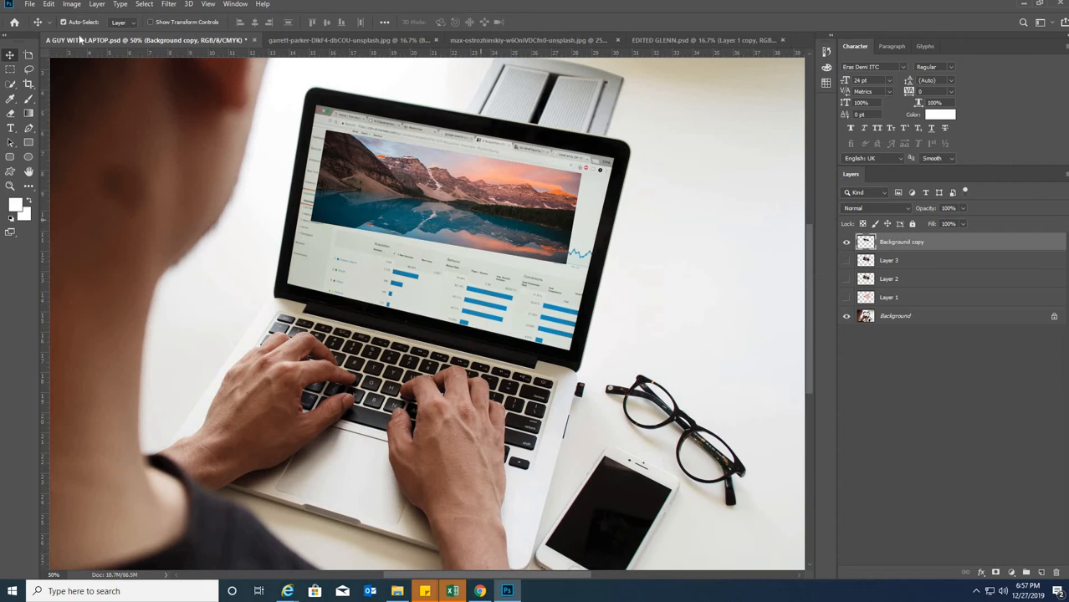
- Try a Perspective Warp on the Background copy layer, laying out its grid with the four corners on the laptop screen's corners
left_click(50, 5)
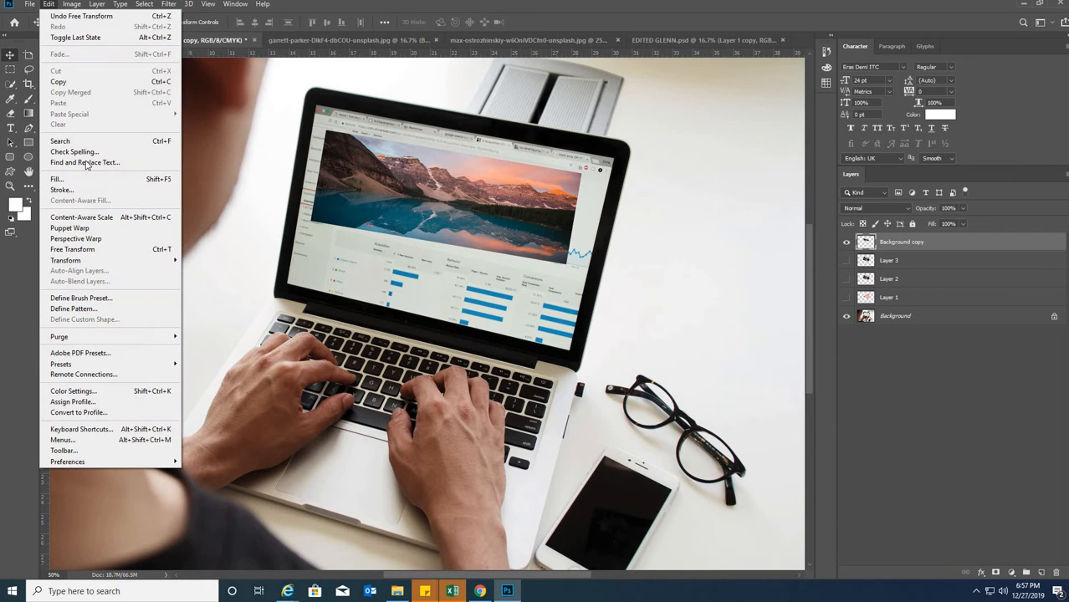
left_click(130, 238)
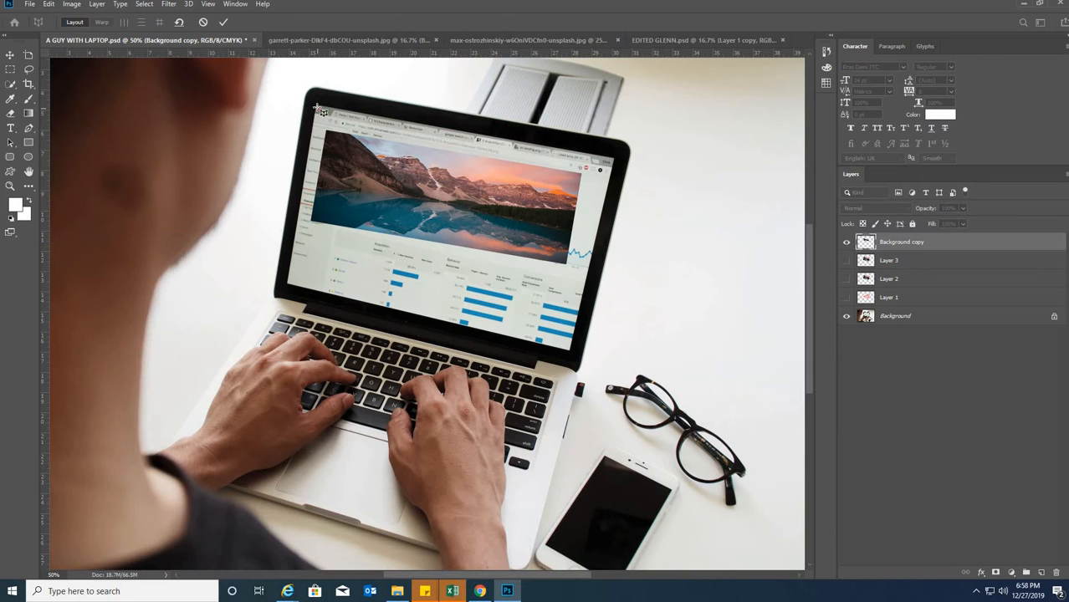
left_click_drag(318, 107, 511, 287)
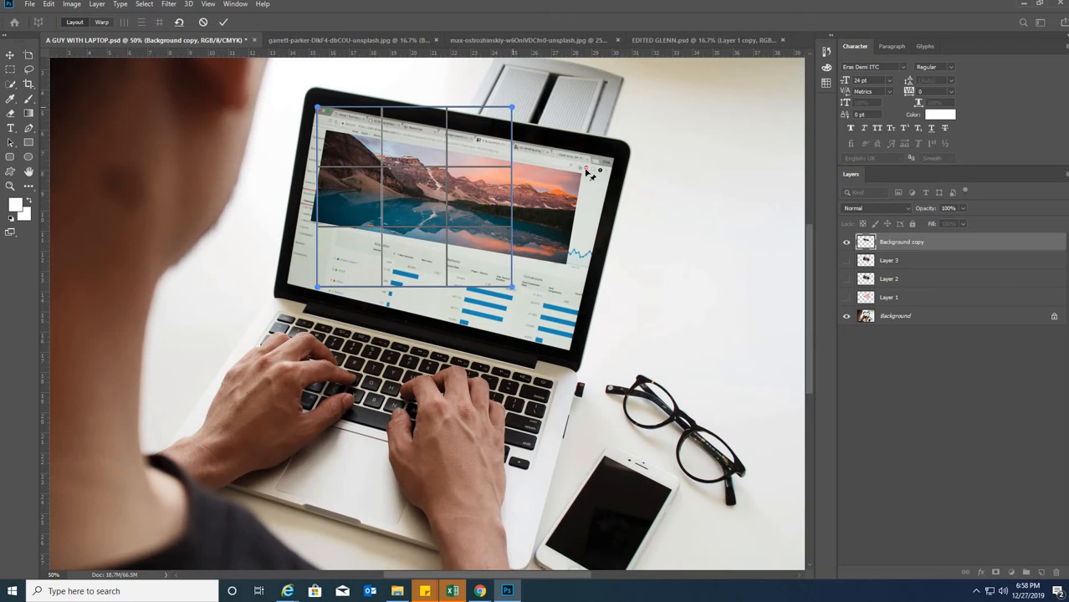
left_click_drag(512, 107, 612, 161)
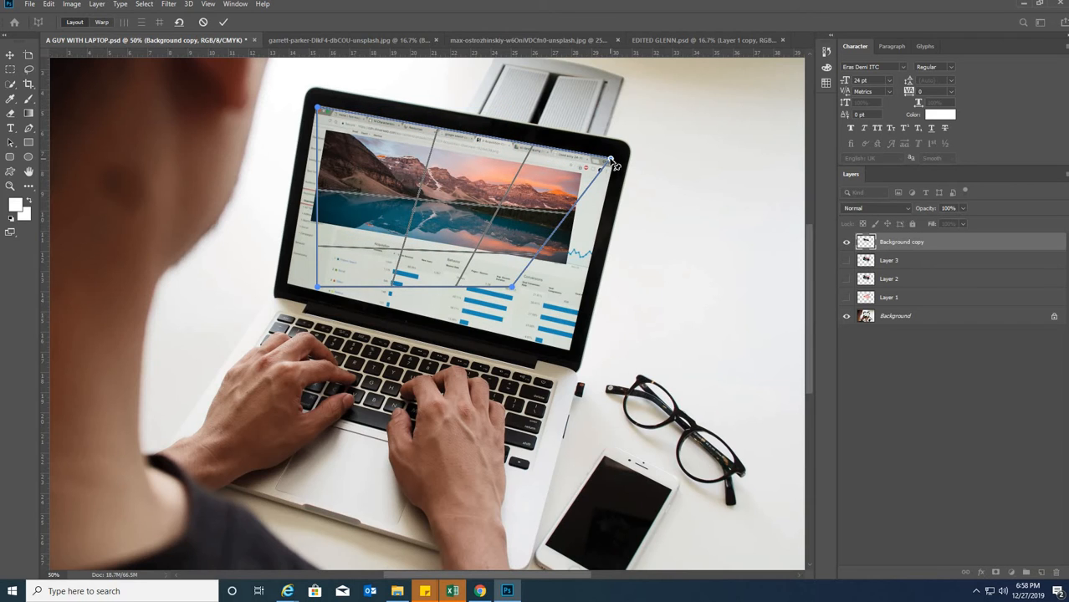
left_click_drag(317, 287, 286, 284)
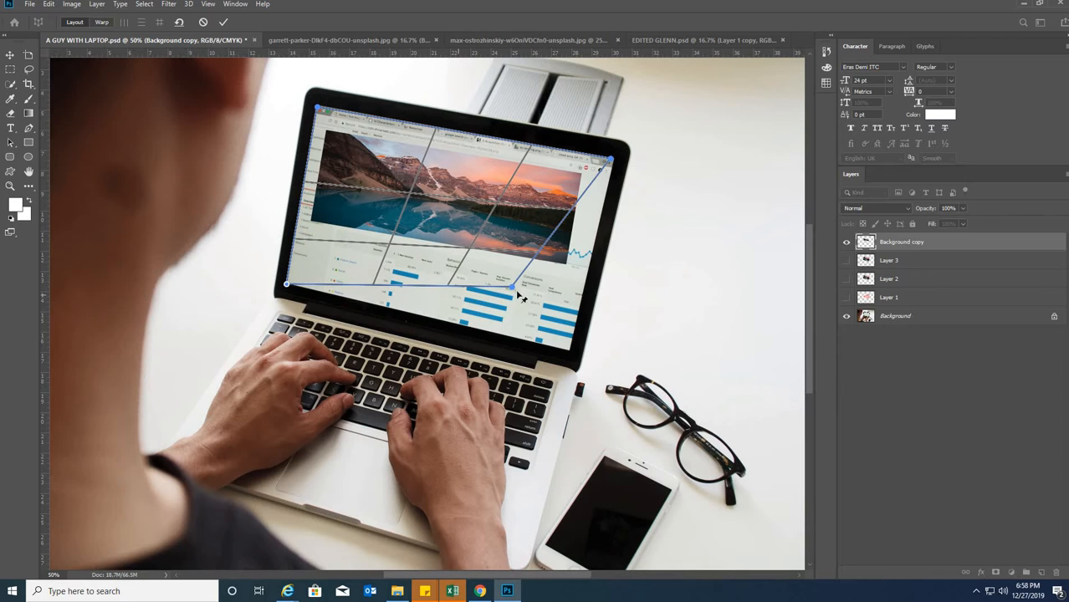
left_click_drag(518, 291, 571, 352)
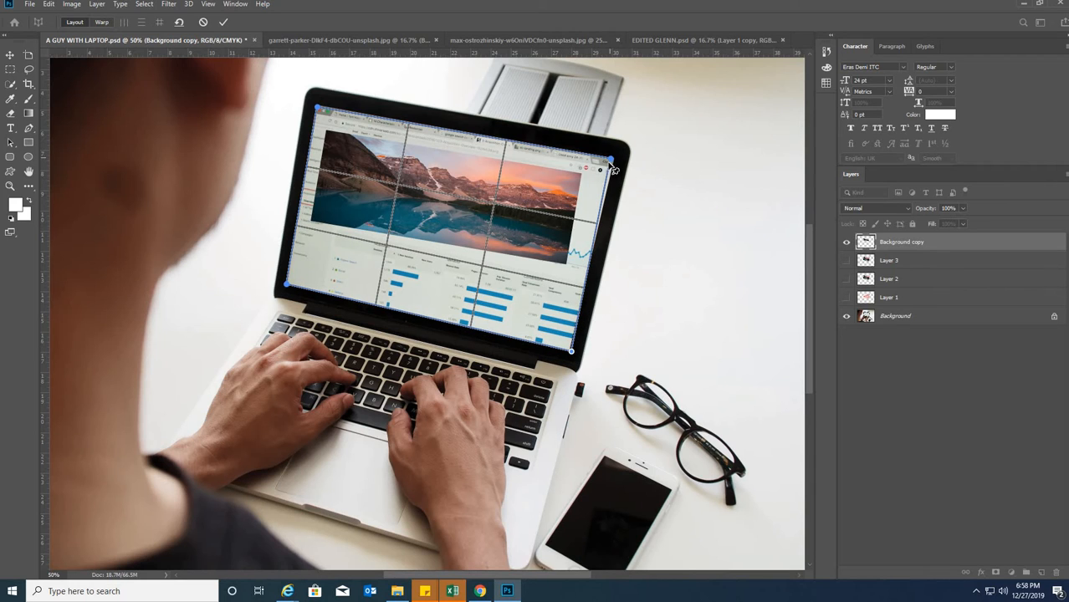
left_click_drag(610, 160, 614, 159)
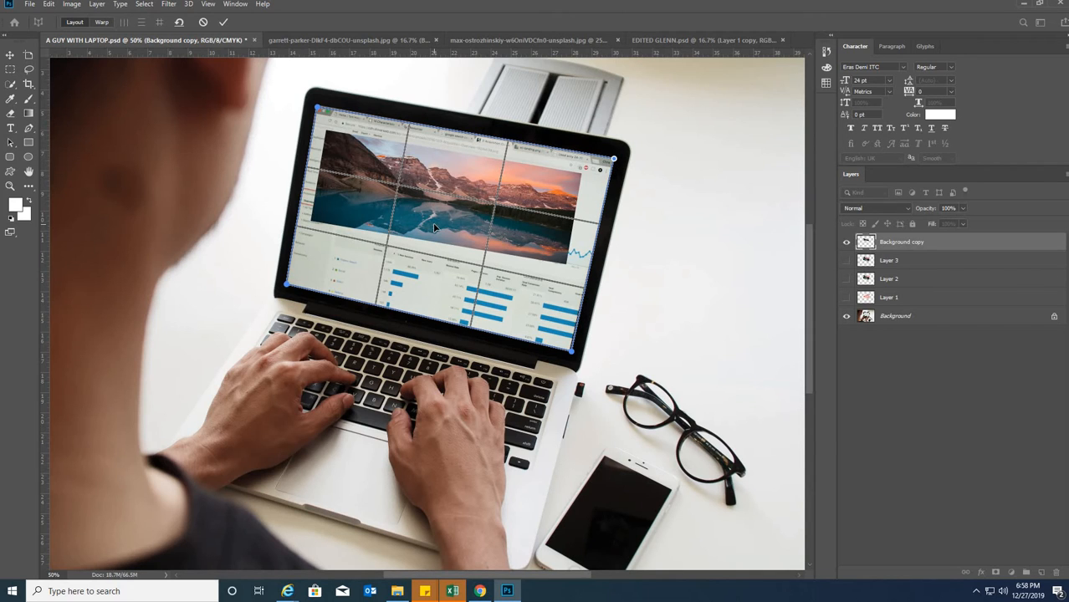
- In Warp mode, try pulling the four grid corners outward past the laptop screen to enlarge the mountain photo
key("w")
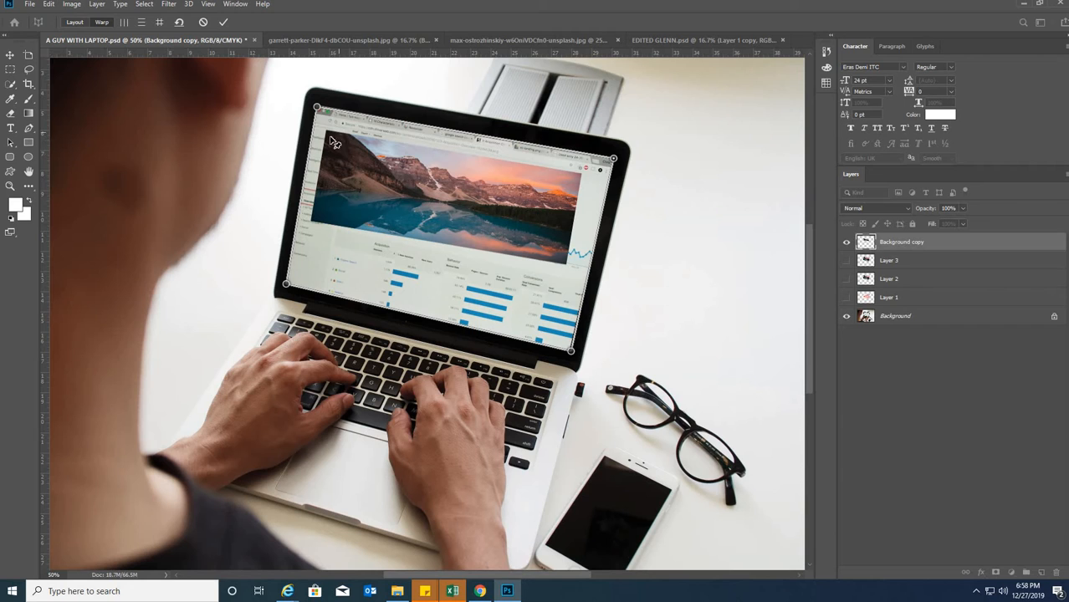
left_click_drag(317, 107, 301, 73)
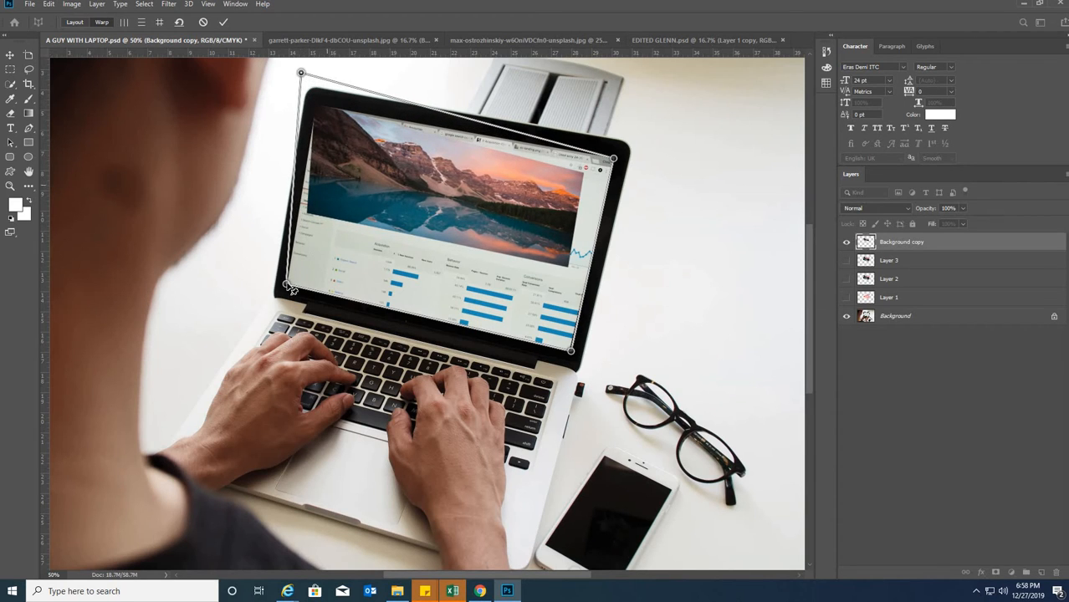
left_click_drag(287, 284, 251, 356)
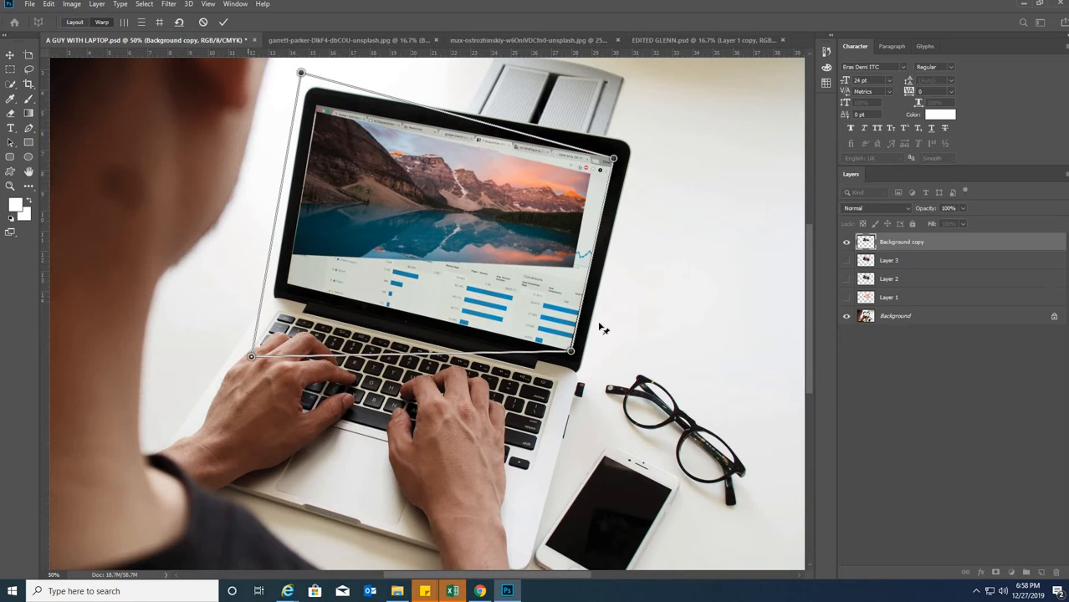
left_click_drag(570, 351, 590, 454)
left_click_drag(616, 158, 670, 134)
left_click_drag(252, 359, 254, 415)
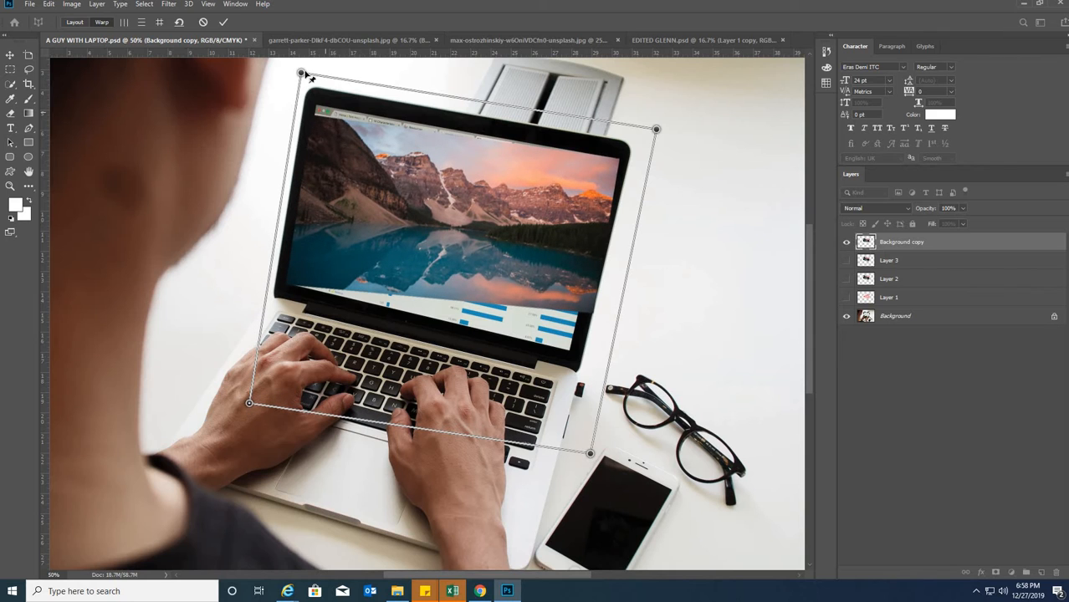
- Try adjusting all four warp corners so the mountain photo covers the browser content still showing along the laptop screen's edges
left_click_drag(311, 60, 305, 62)
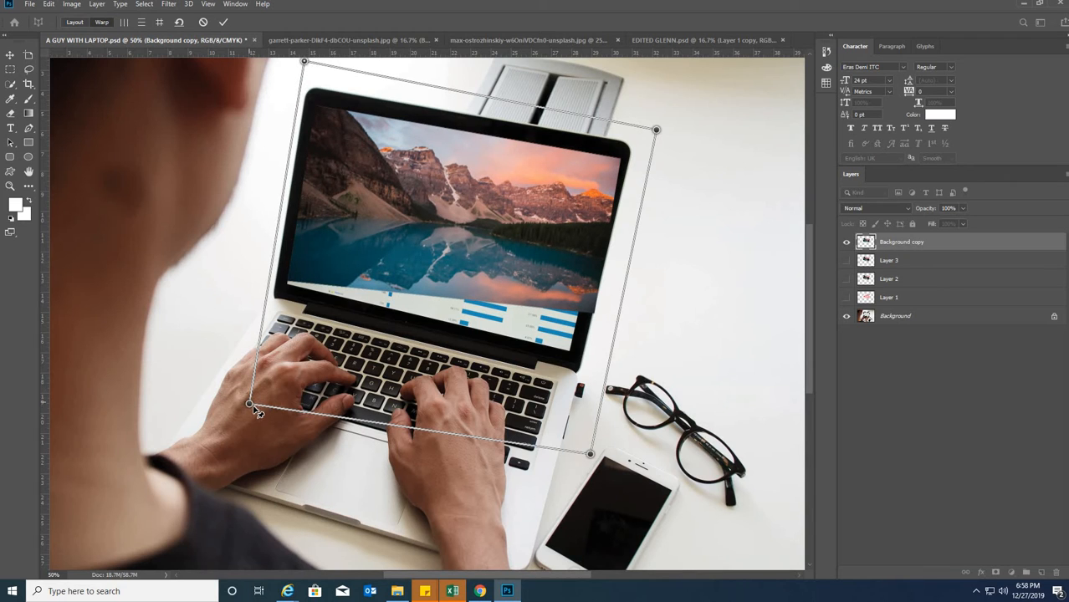
left_click_drag(258, 412, 251, 419)
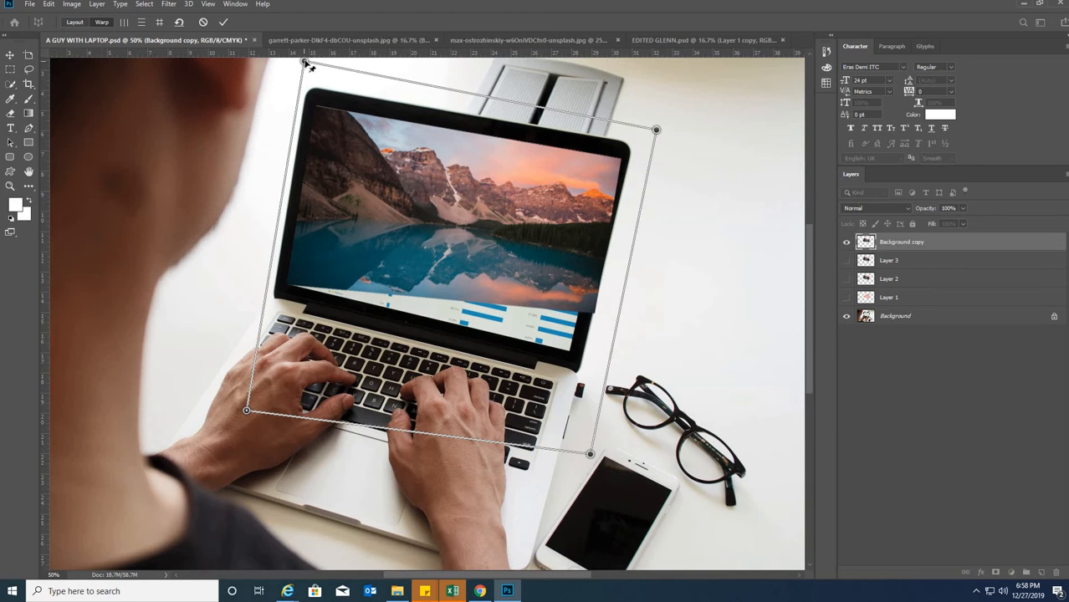
left_click_drag(309, 66, 307, 58)
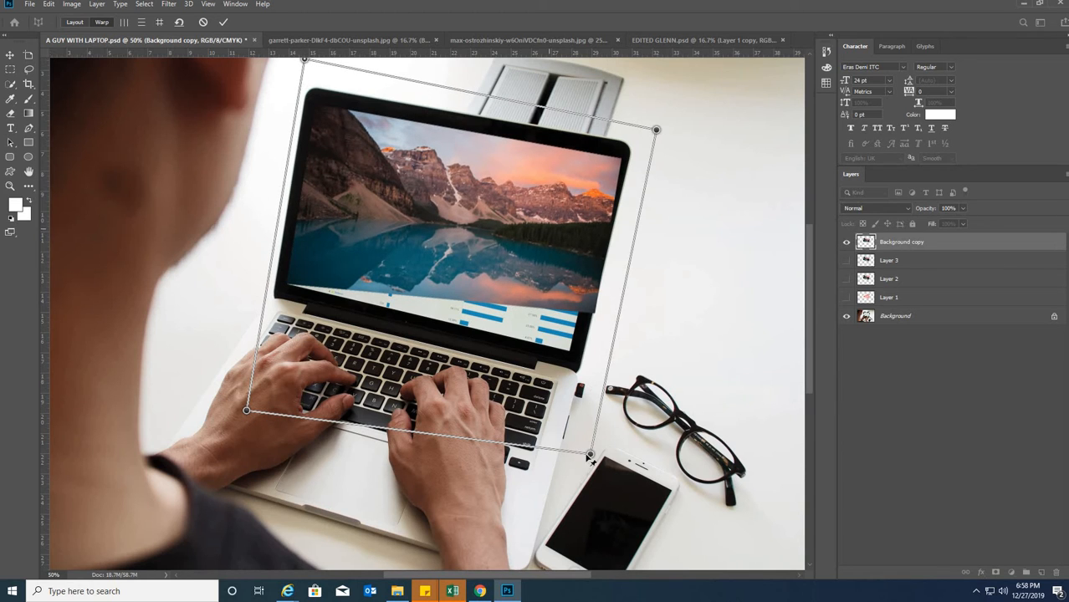
left_click_drag(581, 497, 556, 531)
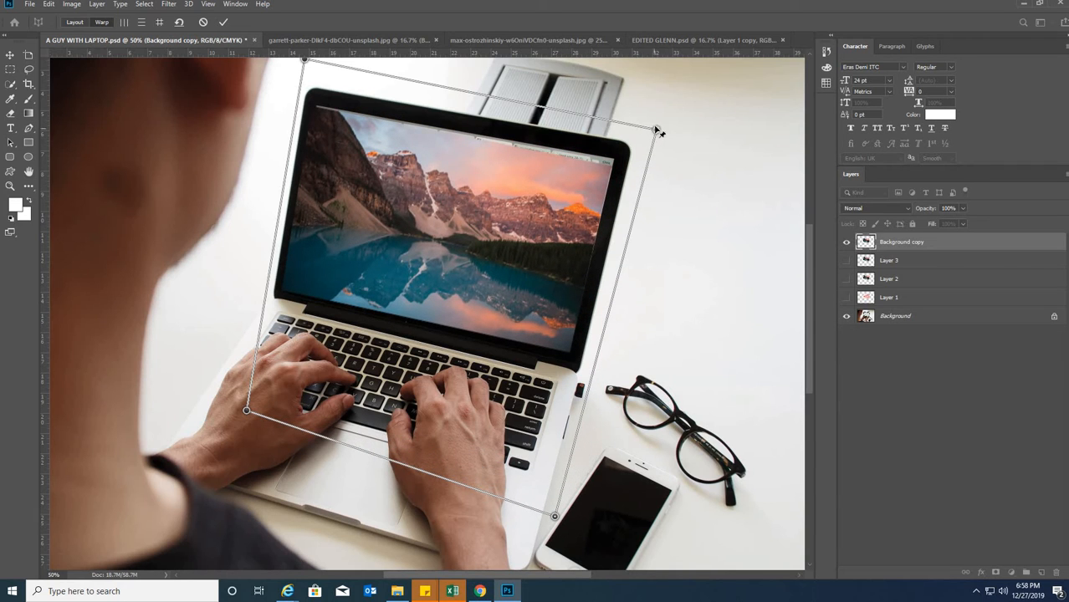
left_click_drag(652, 118, 662, 132)
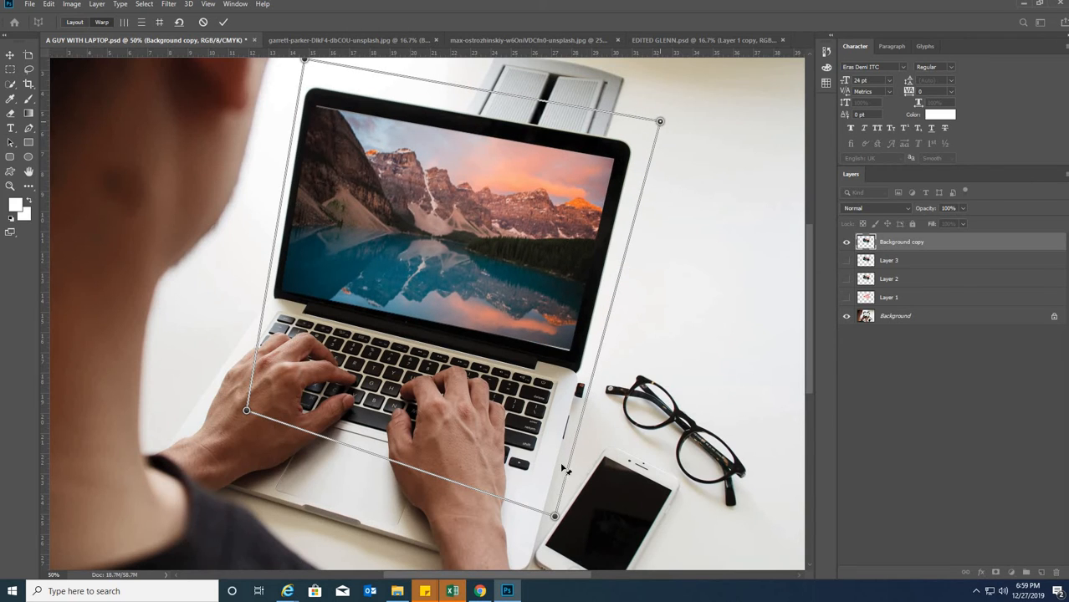
left_click_drag(561, 527, 560, 529)
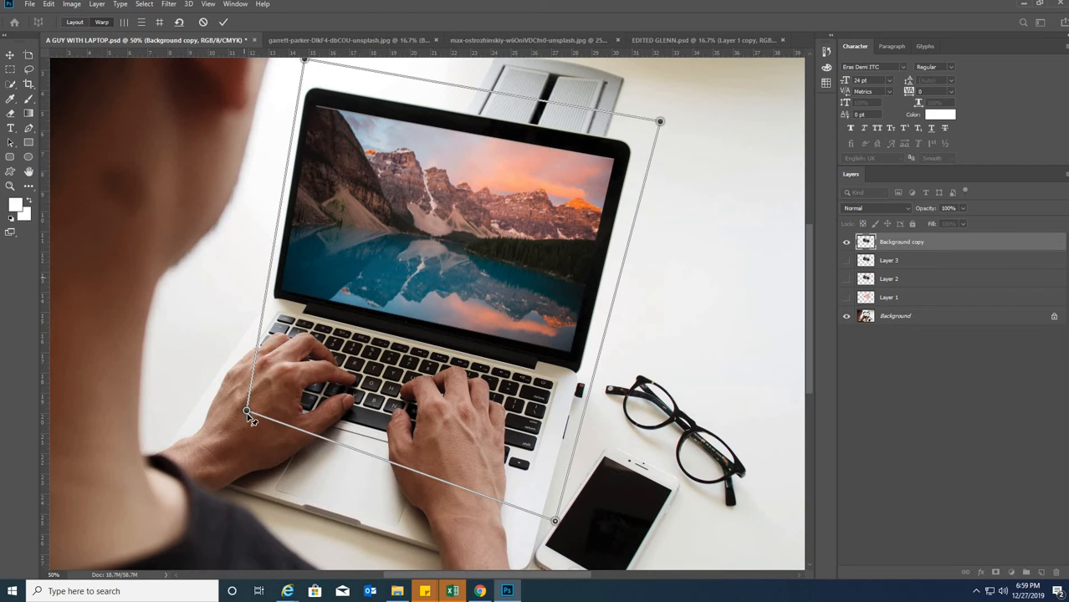
- Try refining the warp's left corners and upper-right corner against the screen bezel, and commit the Perspective Warp
left_click_drag(248, 414, 257, 399)
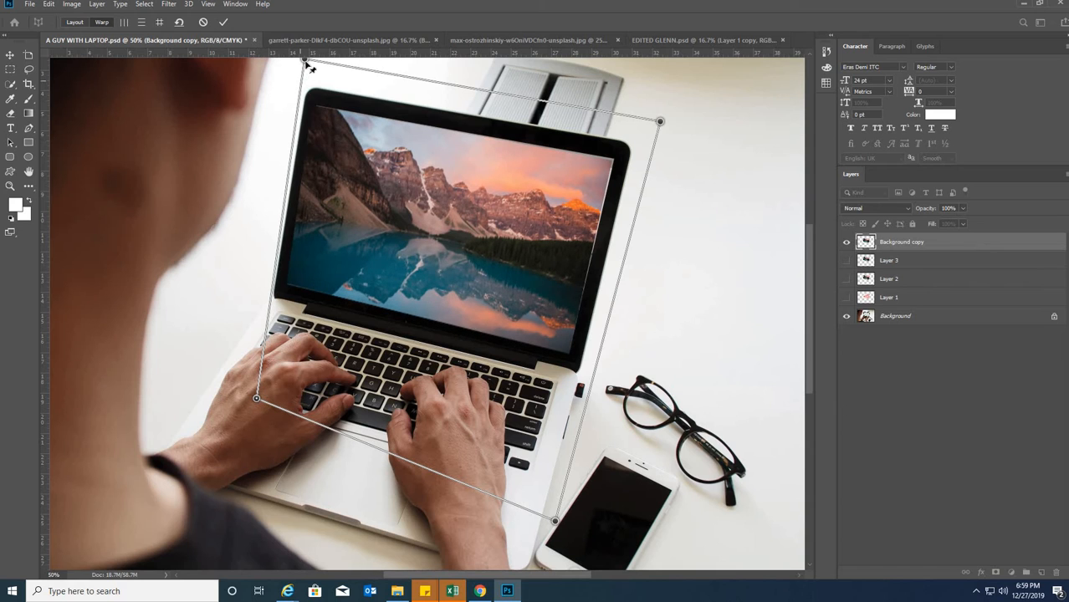
left_click_drag(305, 61, 308, 60)
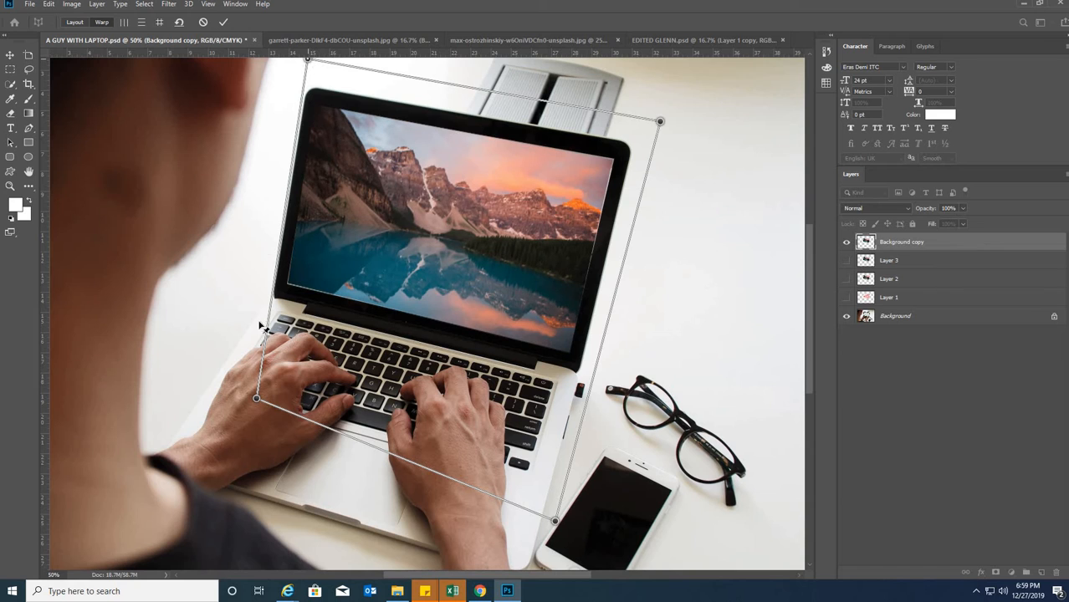
left_click_drag(258, 401, 255, 404)
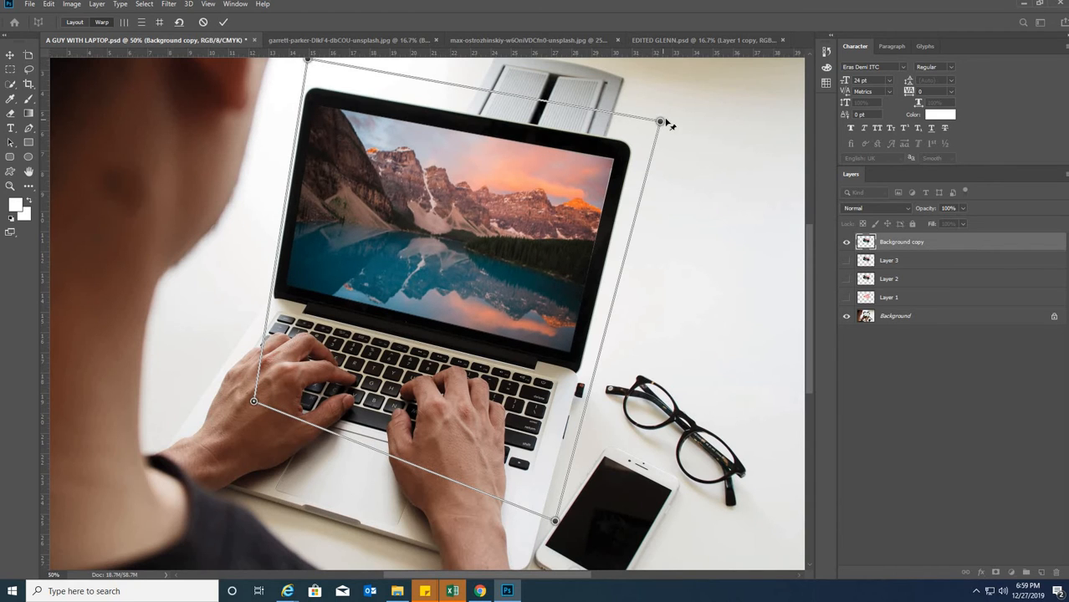
left_click_drag(666, 123, 662, 120)
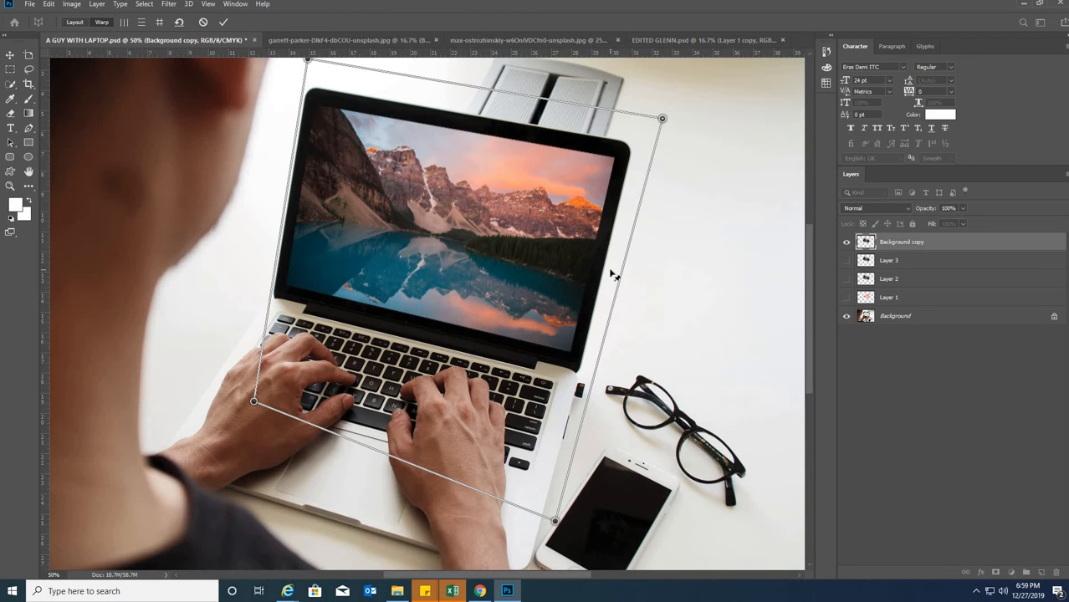
key("Return")
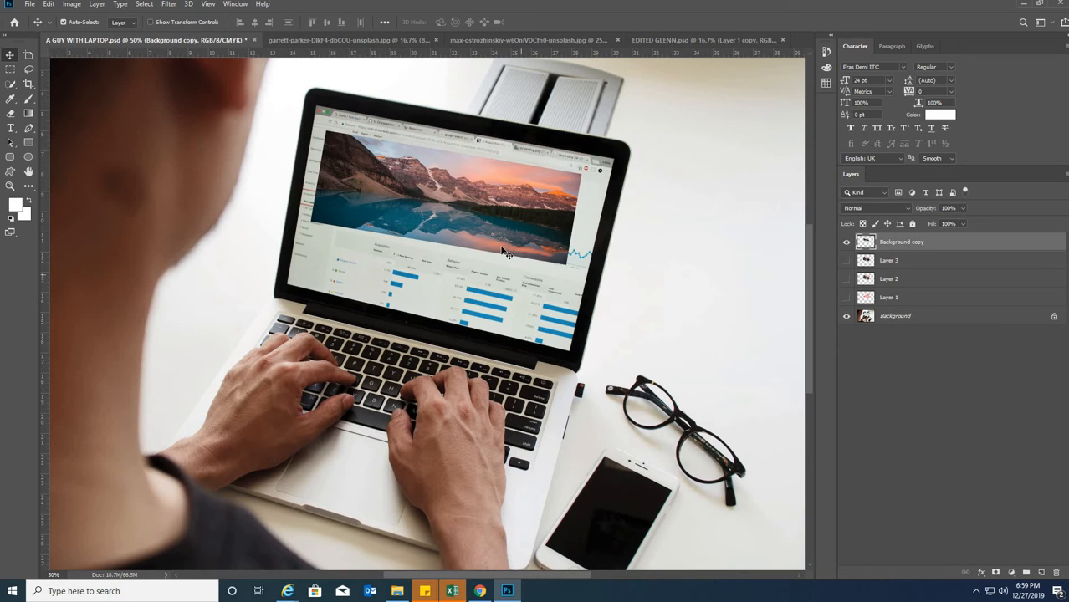
- Start a new Perspective Warp on the Background copy layer and fit its layout grid to the laptop screen's four corners
left_click(49, 4)
left_click(92, 239)
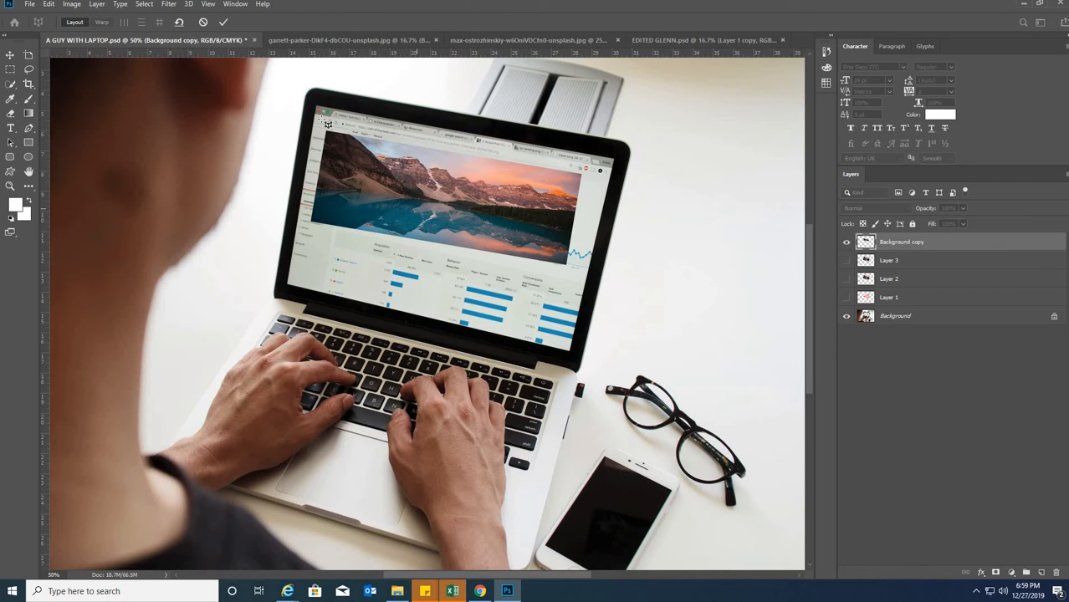
left_click_drag(317, 107, 570, 354)
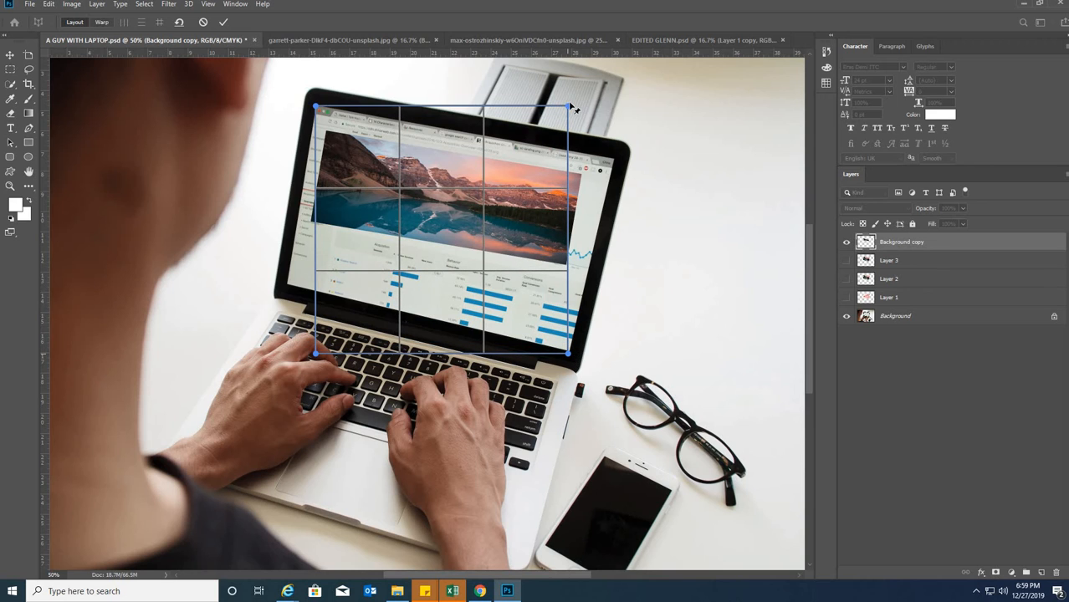
left_click_drag(571, 111, 615, 159)
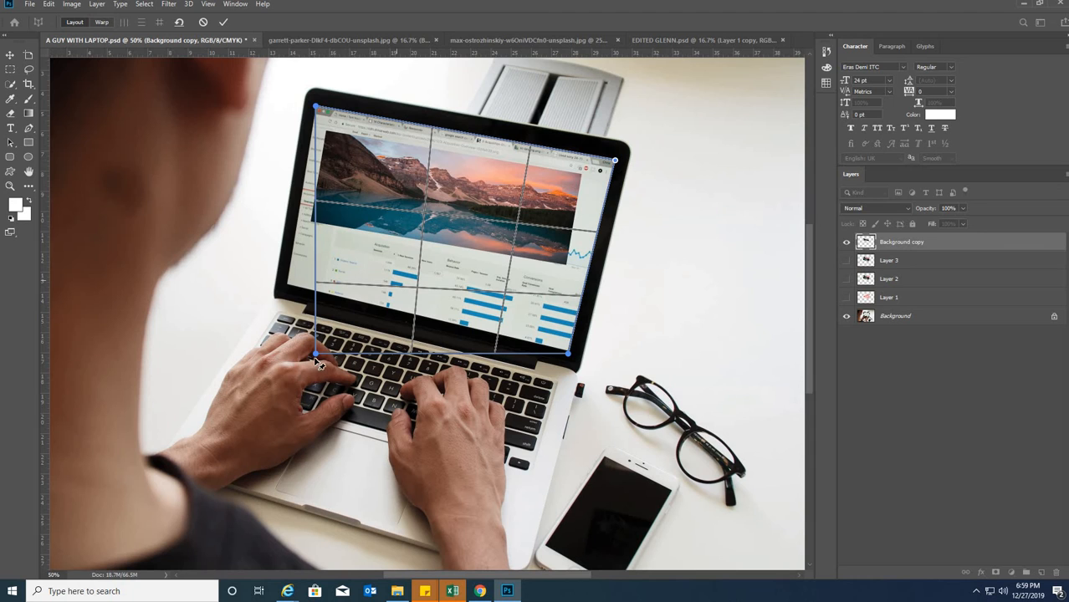
left_click_drag(315, 353, 286, 286)
- Change to Warp mode and pull all four grid corners outward until the mountain photo spreads across the laptop screen
key("w")
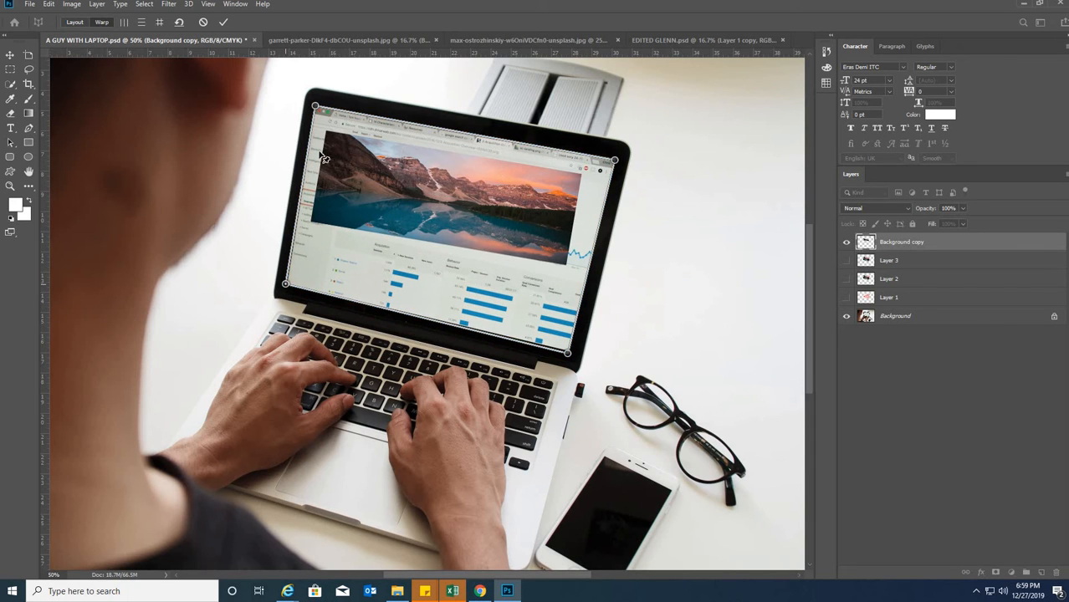
left_click_drag(310, 99, 299, 71)
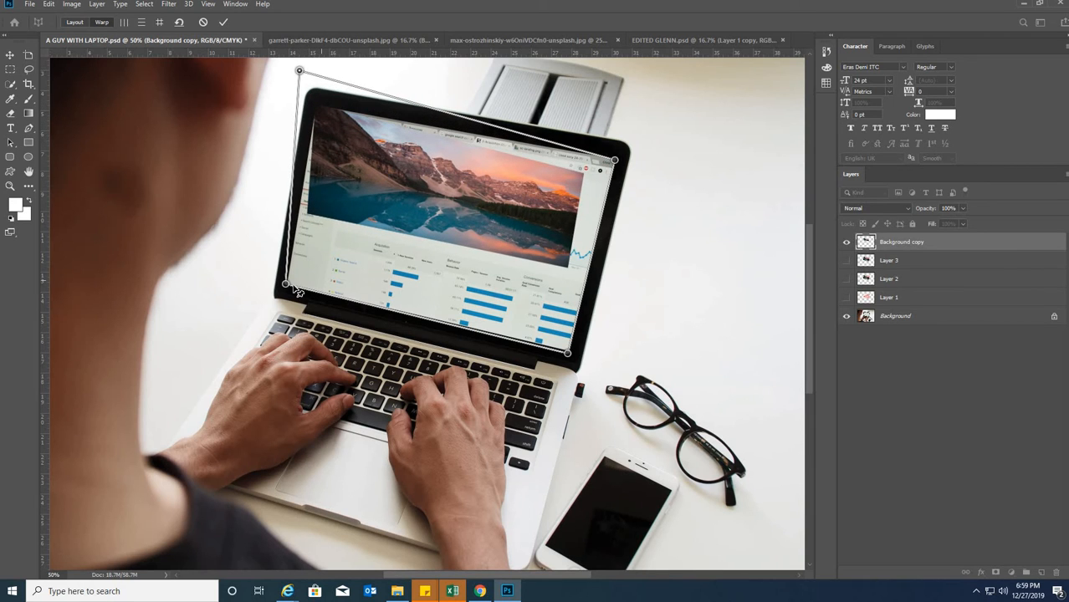
left_click_drag(278, 309, 231, 426)
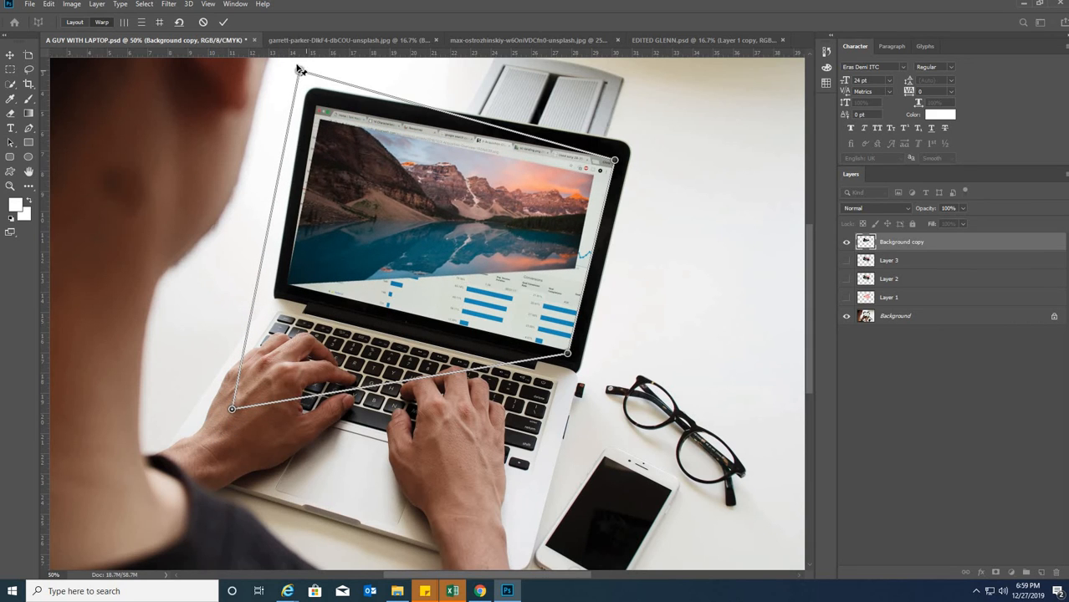
left_click_drag(300, 70, 291, 78)
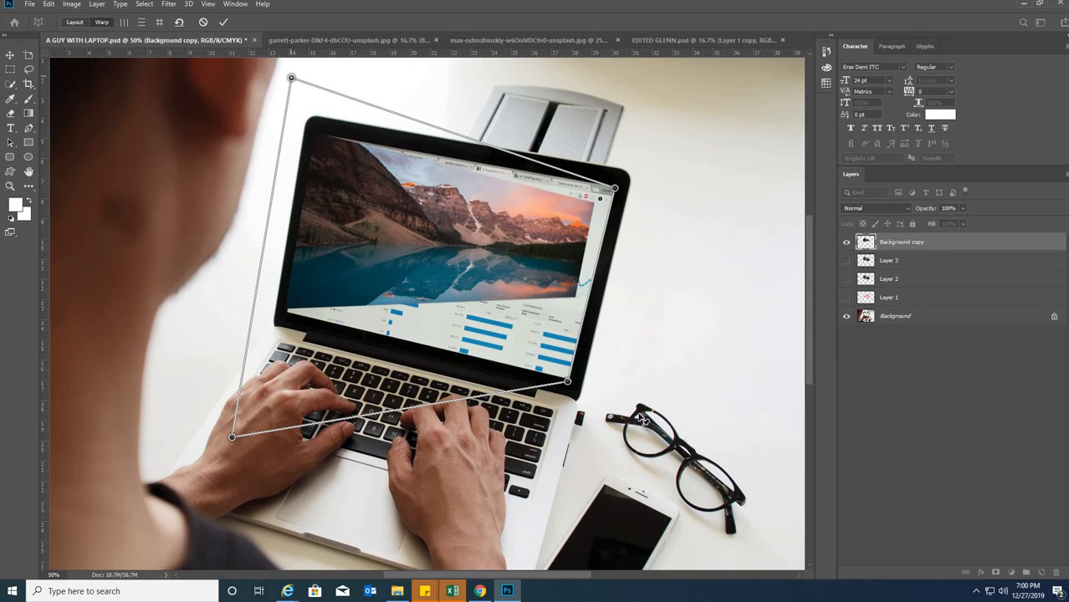
left_click_drag(577, 425, 575, 565)
left_click_drag(614, 181, 660, 144)
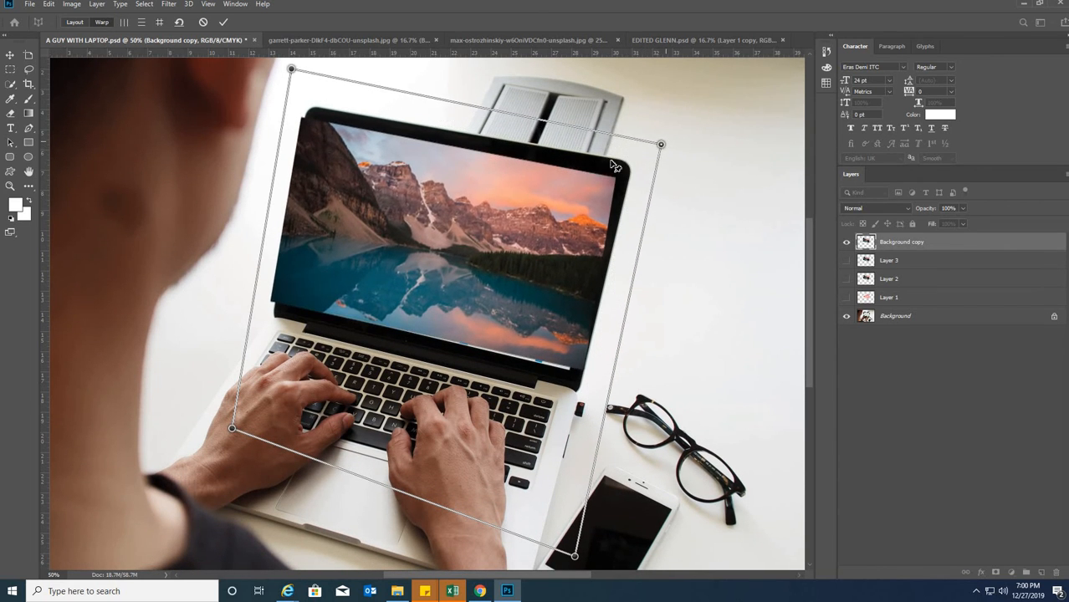
- Pull the warp's two left corners and lower-right corner inward to fit the mountain photo within the laptop's bezel
left_click_drag(233, 435, 271, 421)
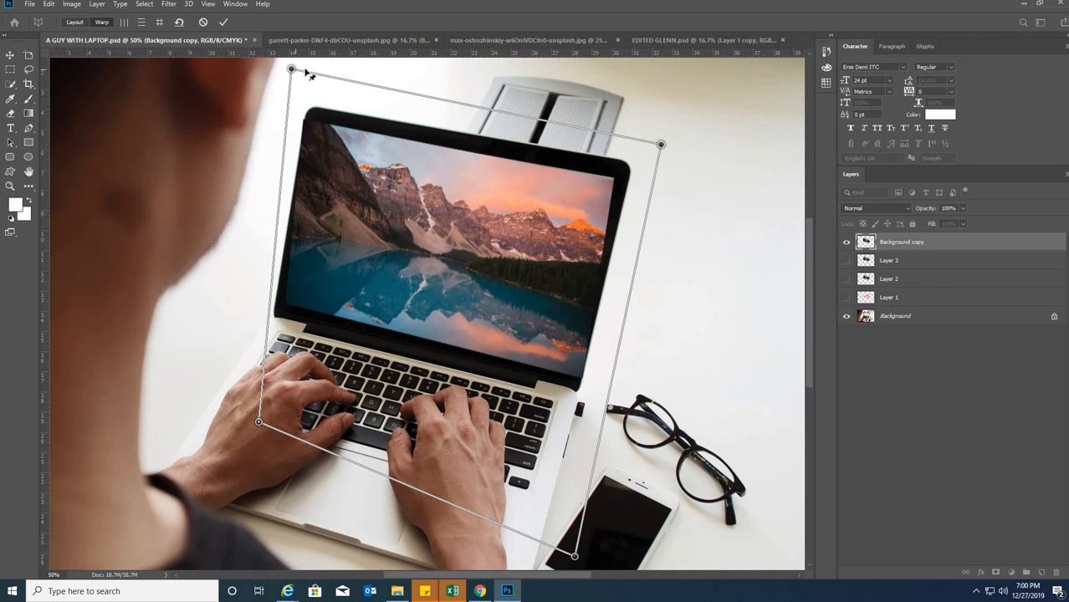
mouse_move(308, 73)
left_mouse_down()
mouse_move(310, 84)
mouse_move(307, 75)
left_mouse_up()
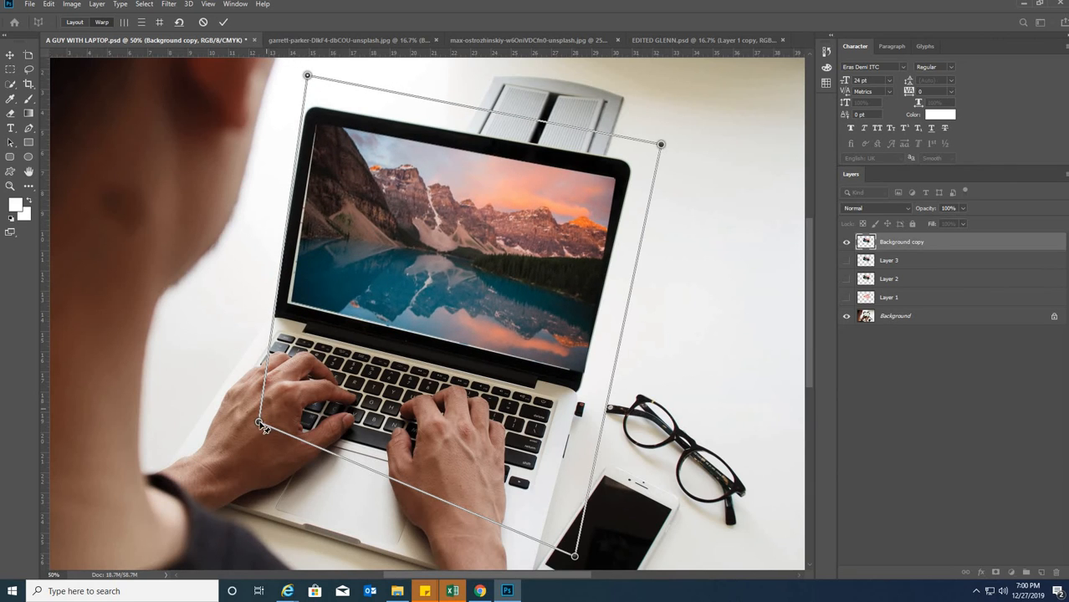
left_click_drag(259, 427, 250, 426)
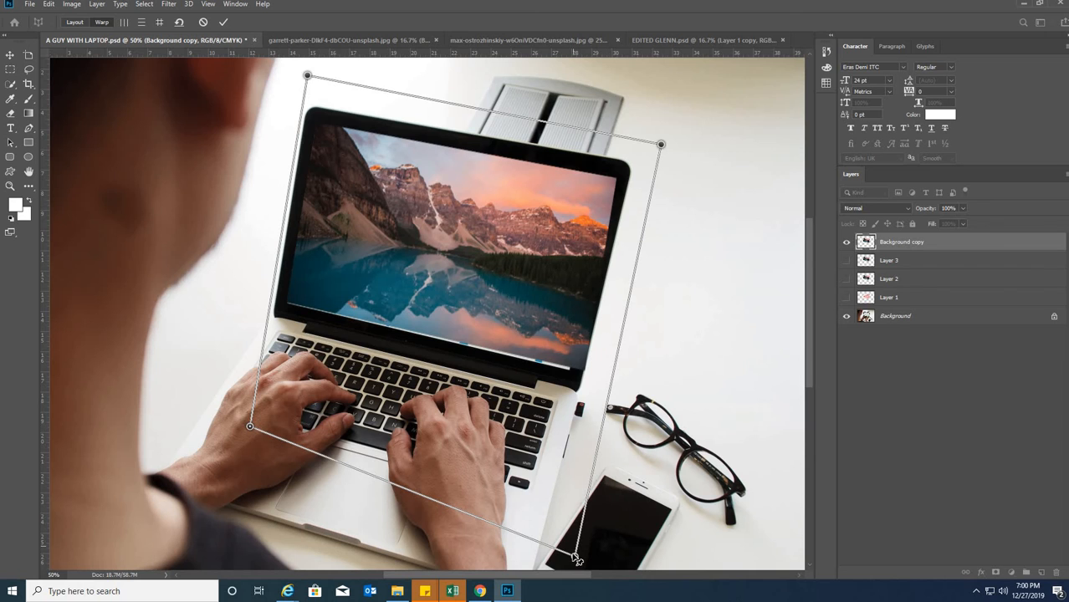
left_click_drag(575, 559, 552, 543)
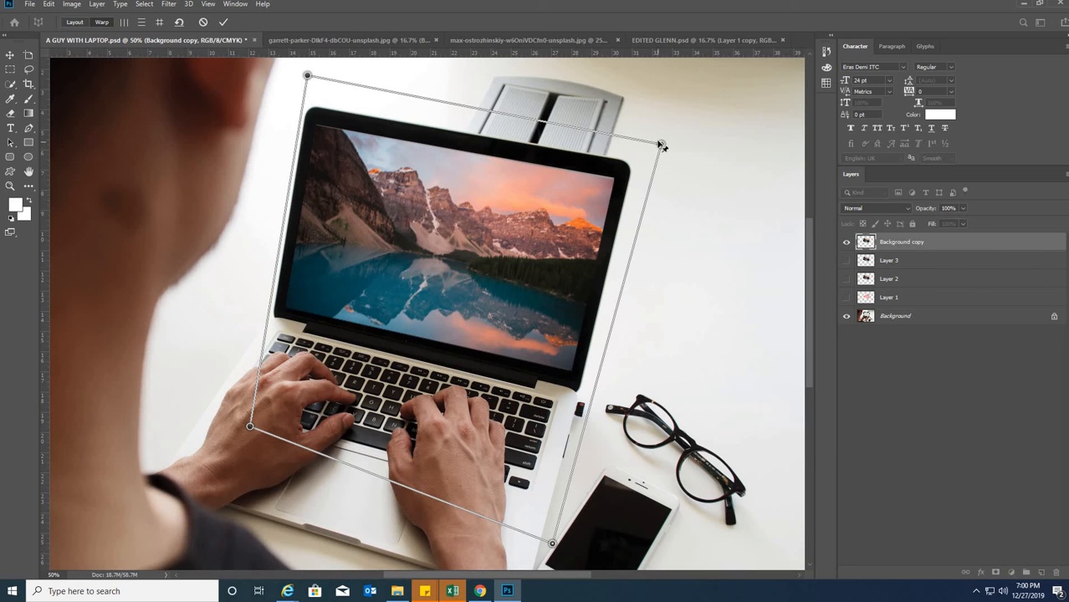
- Fine-tune the warp's right corners and upper-left corner against the laptop's bezel, and commit the Perspective Warp
left_click_drag(659, 143, 662, 141)
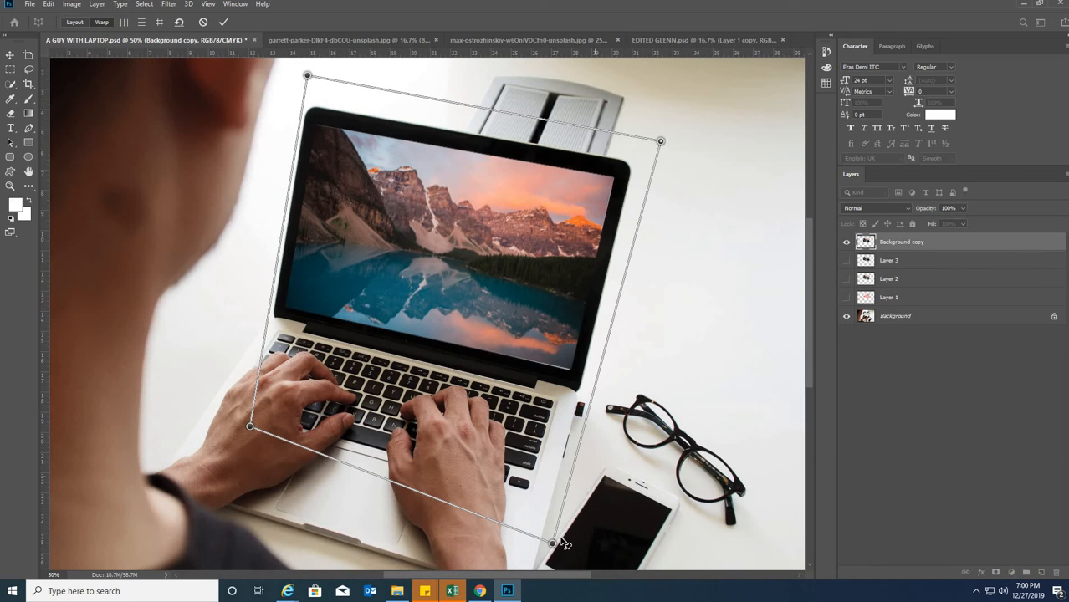
left_click_drag(552, 544, 552, 545)
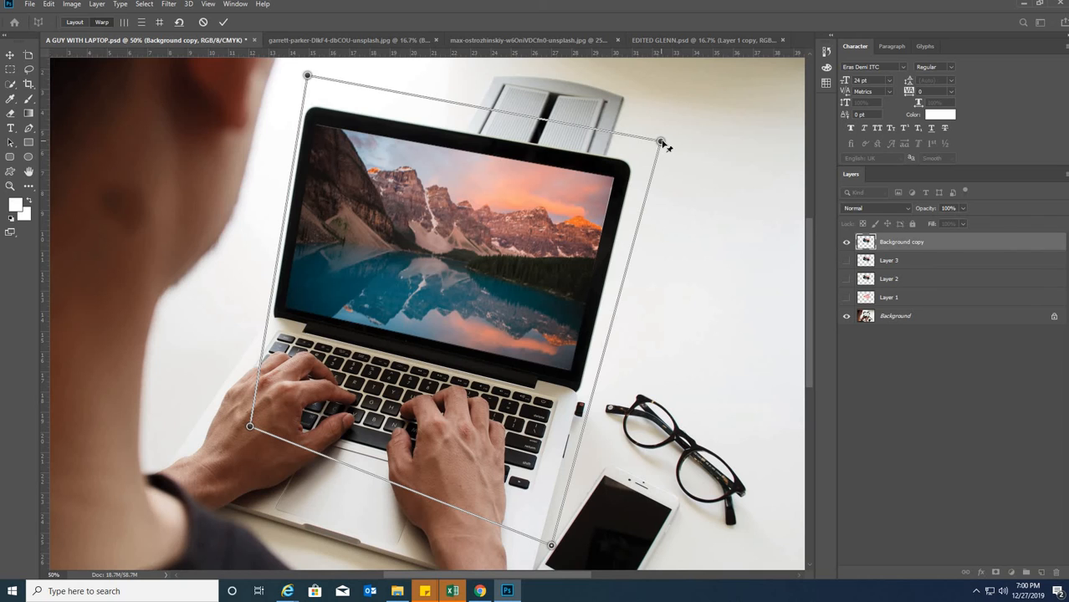
left_click_drag(661, 142, 662, 141)
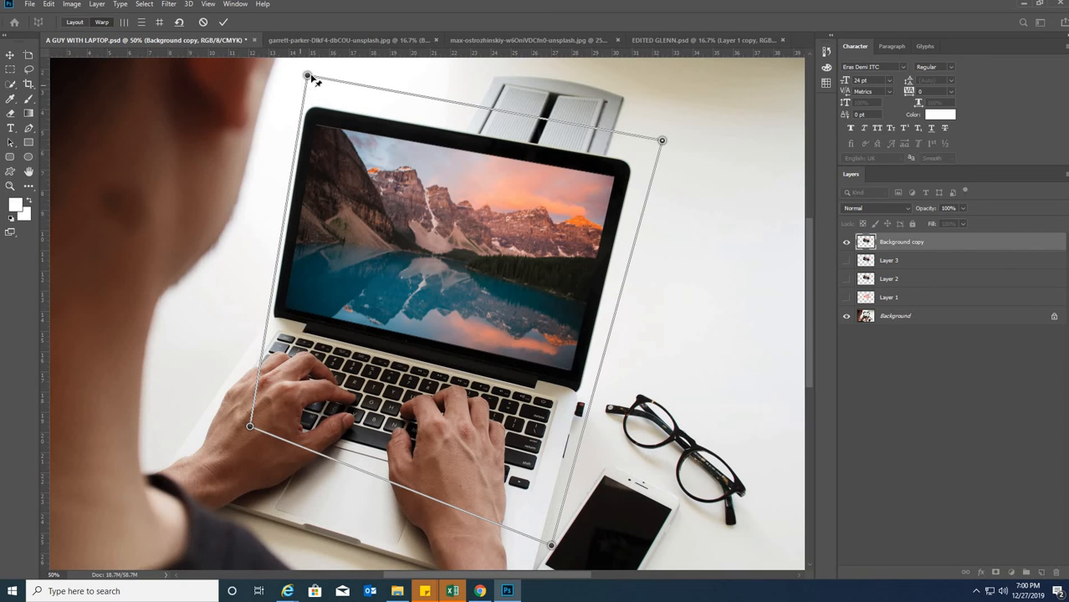
left_click_drag(308, 76, 308, 75)
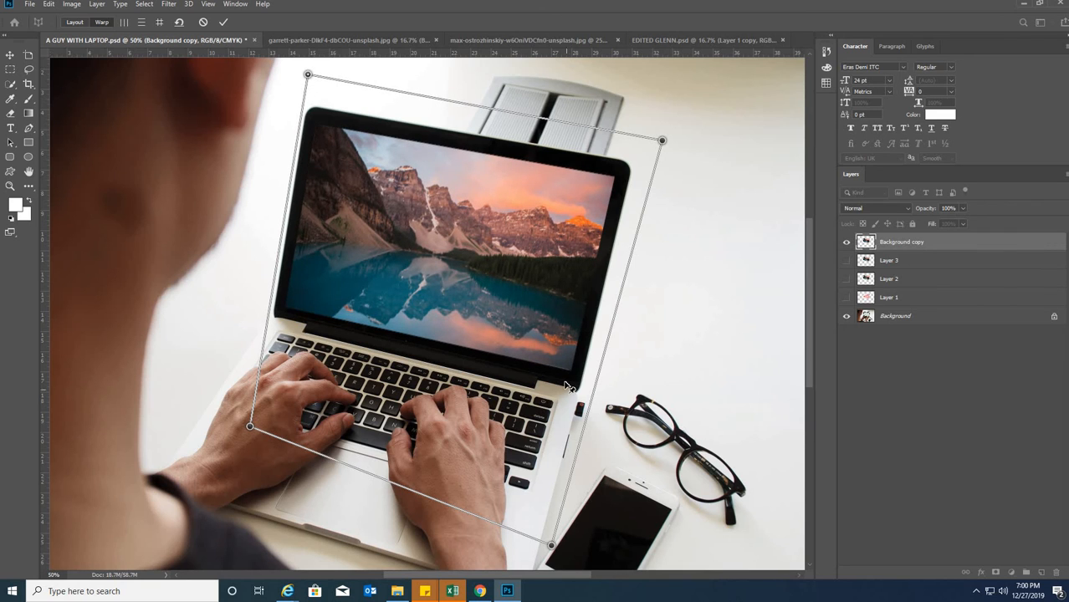
key("Return")
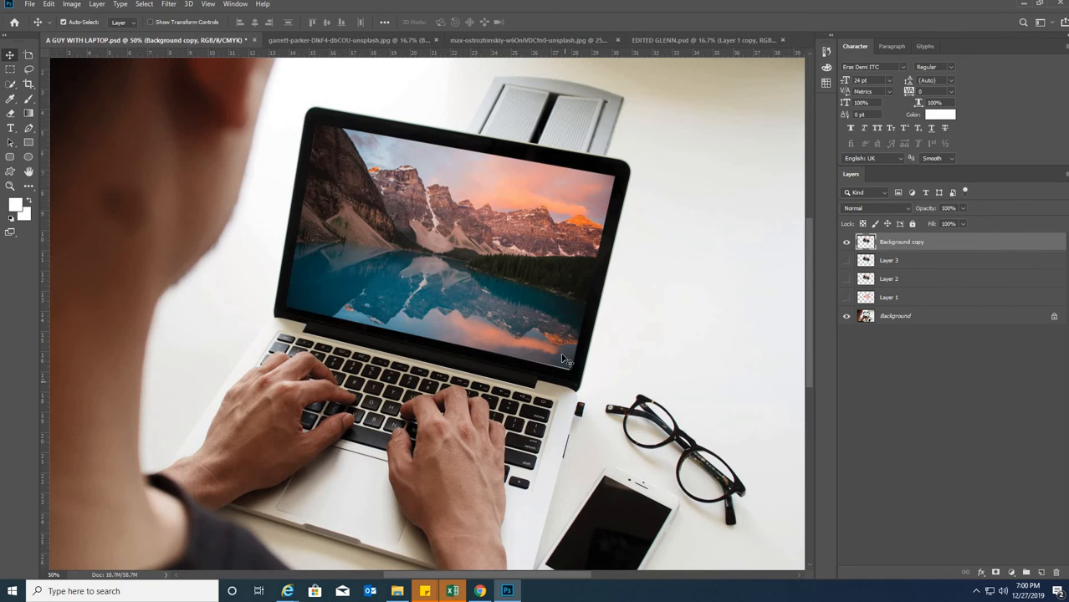
- Start another Perspective Warp on the Background copy layer and fit its layout grid to the mountain photo's four corners
left_click_drag(554, 343, 557, 344)
mouse_move(572, 282)
left_mouse_down()
mouse_move(572, 296)
mouse_move(572, 285)
left_mouse_up()
left_click(49, 4)
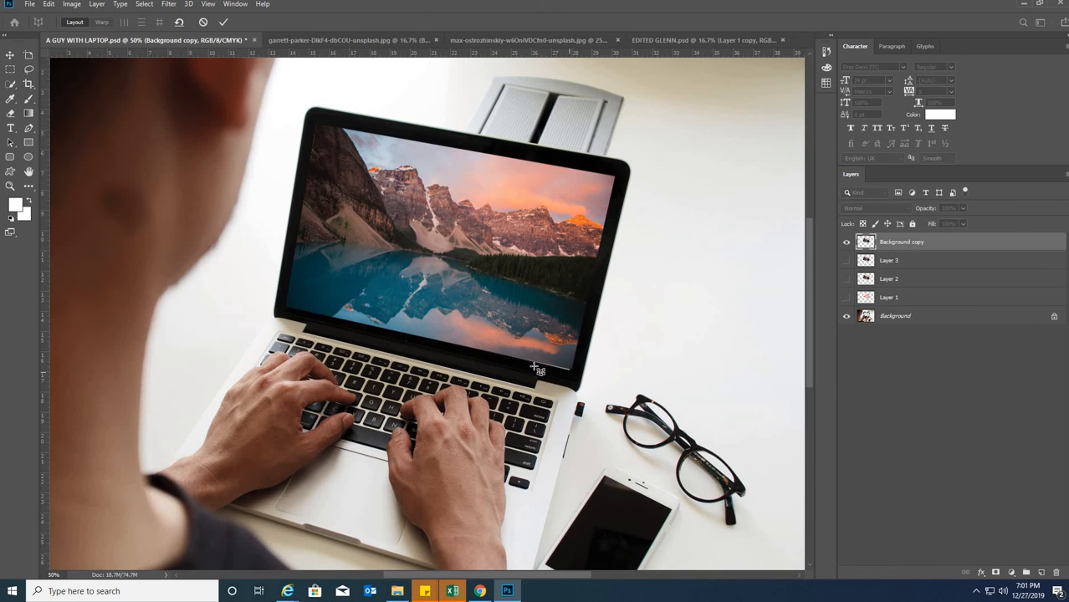
left_click_drag(571, 373, 662, 173)
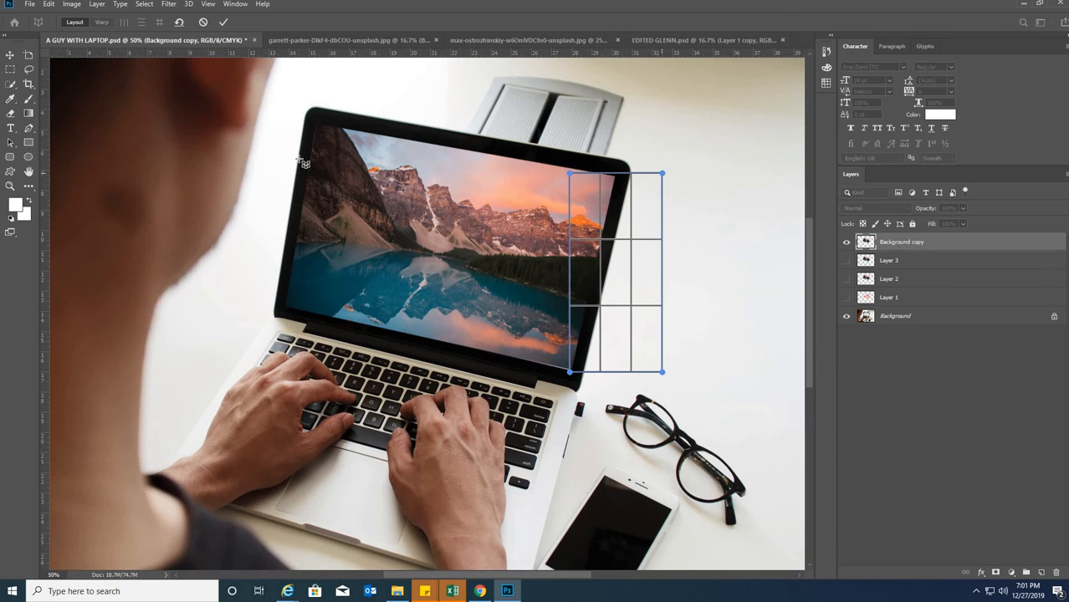
left_click_drag(299, 159, 306, 131)
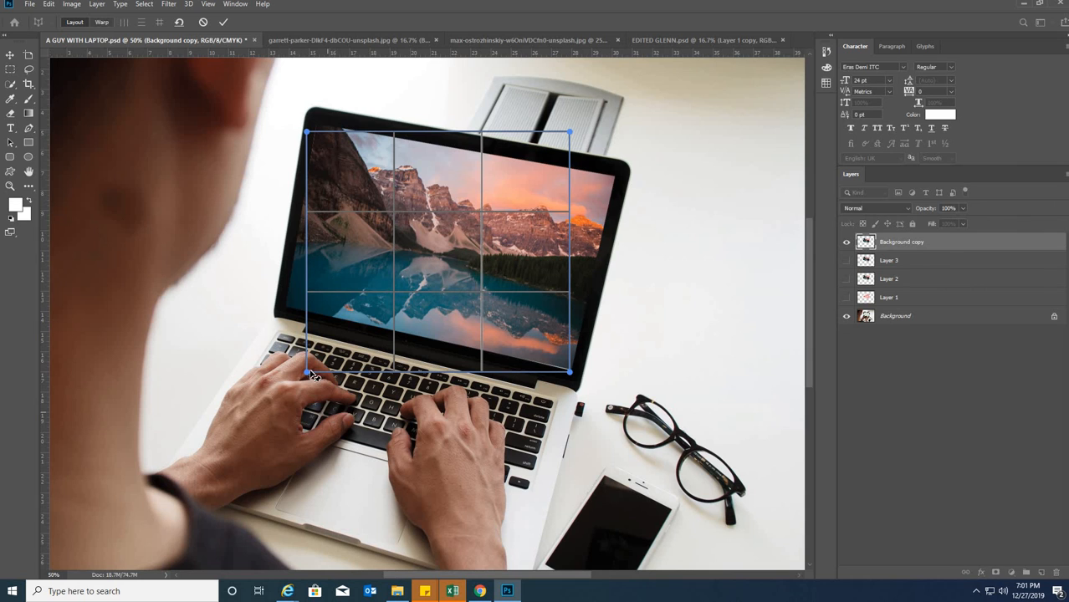
left_click_drag(308, 373, 282, 306)
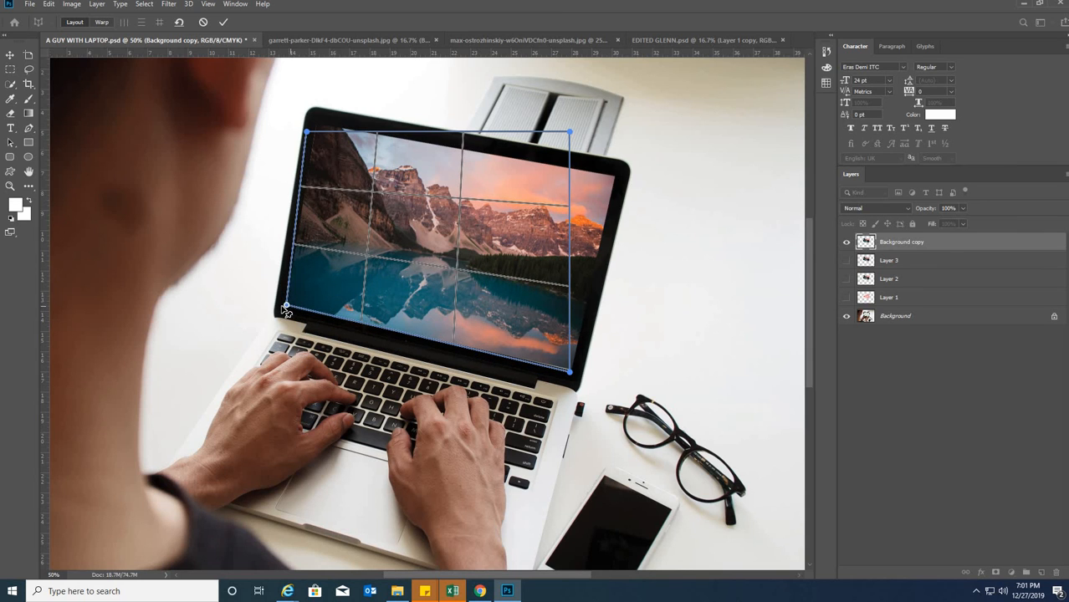
left_click_drag(577, 139, 614, 179)
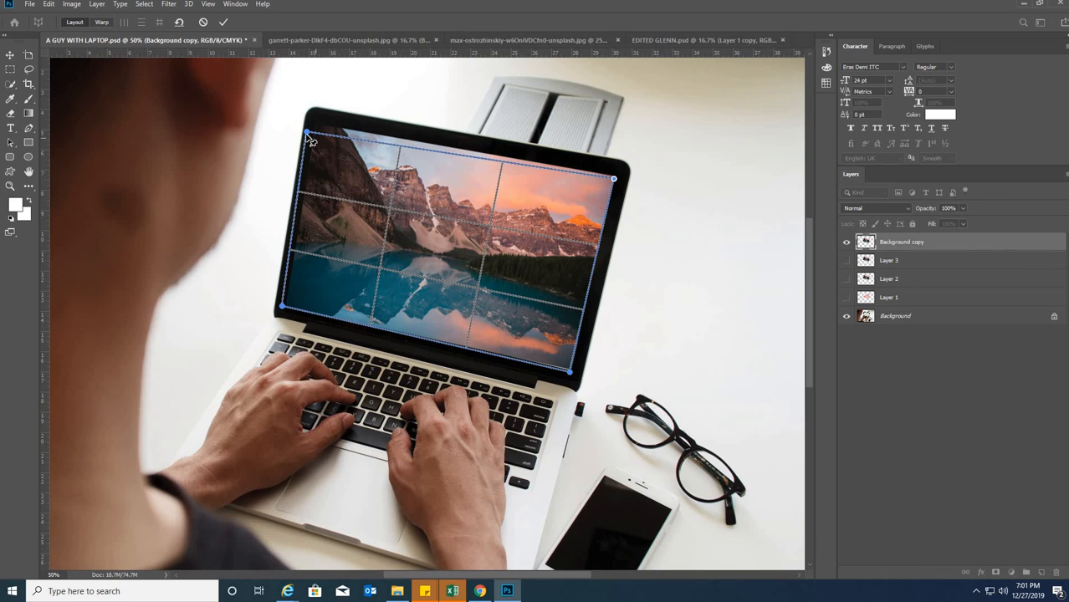
left_click_drag(306, 134, 317, 123)
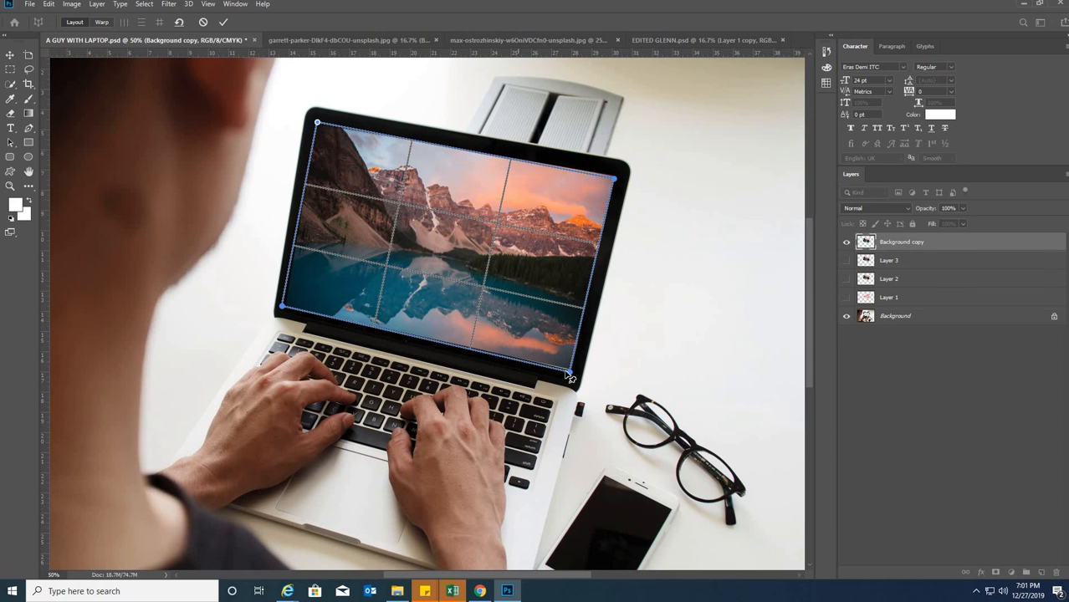
- Change to Warp mode, nudge the lower-right corner slightly outward toward the bezel, and commit the Perspective Warp
key("w")
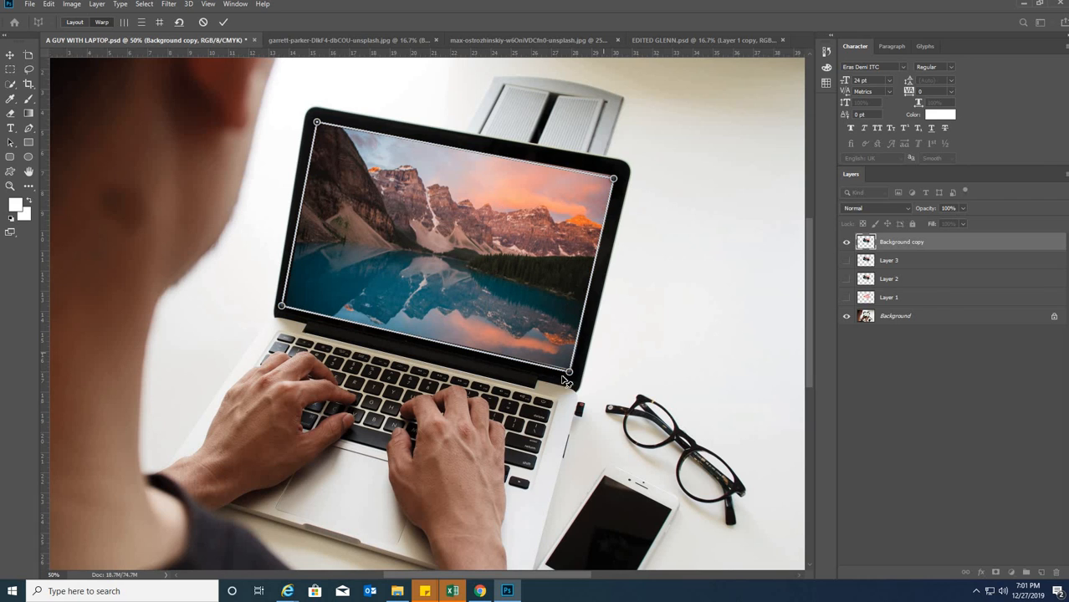
left_click_drag(569, 371, 571, 376)
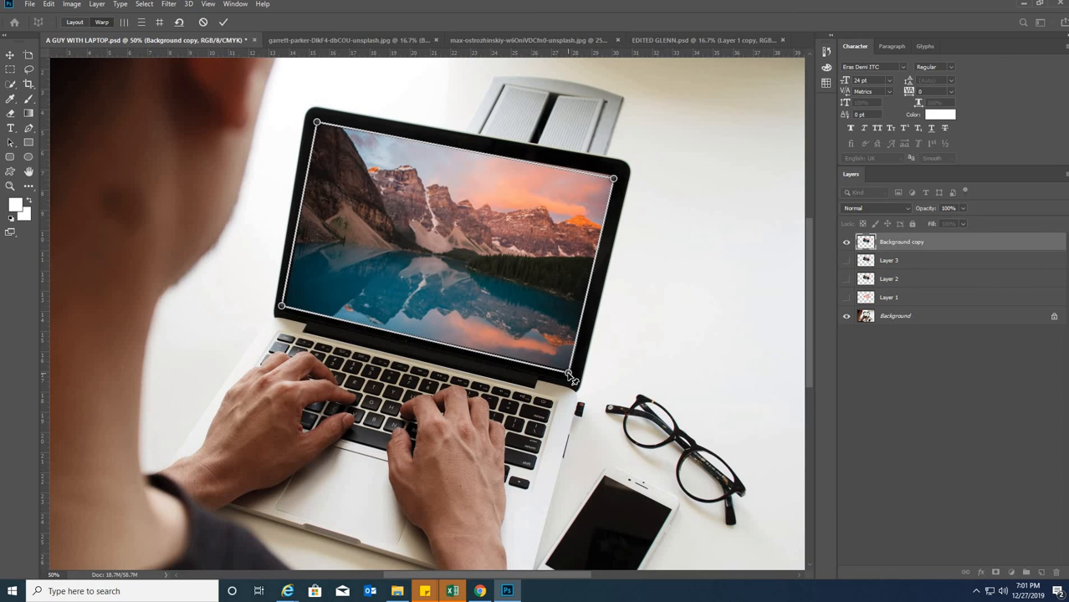
key("Return")
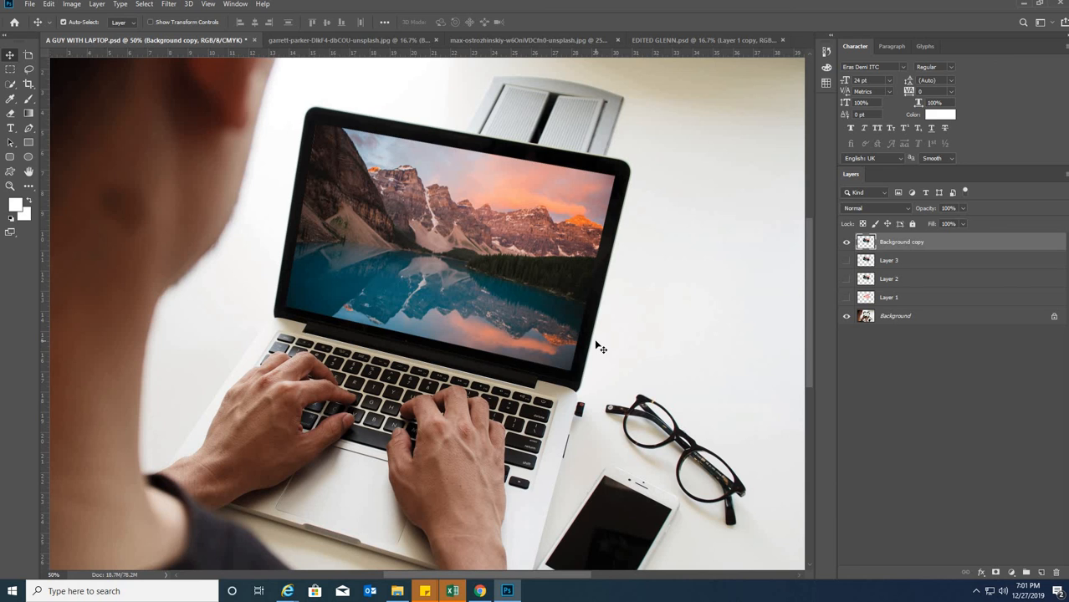
key("ctrl+minus")
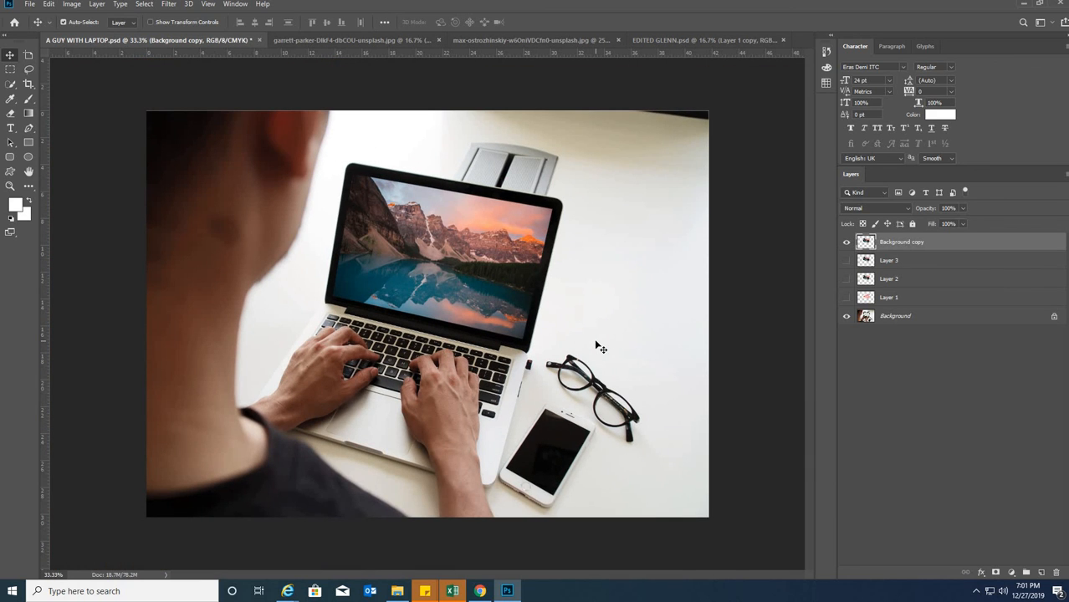
key("ctrl")
left_click(49, 4)
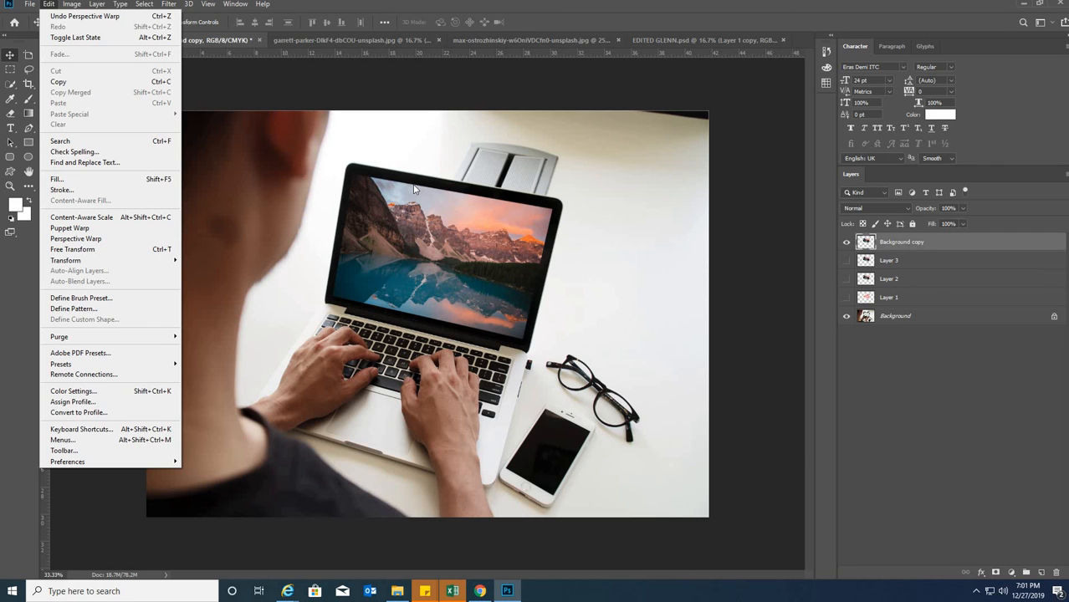
left_click(475, 152)
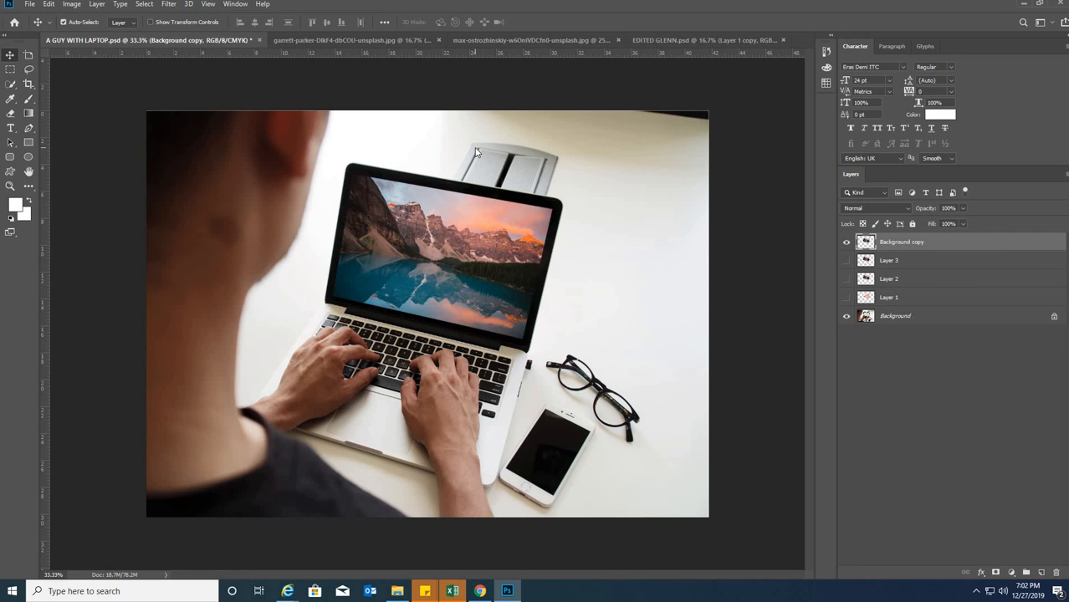